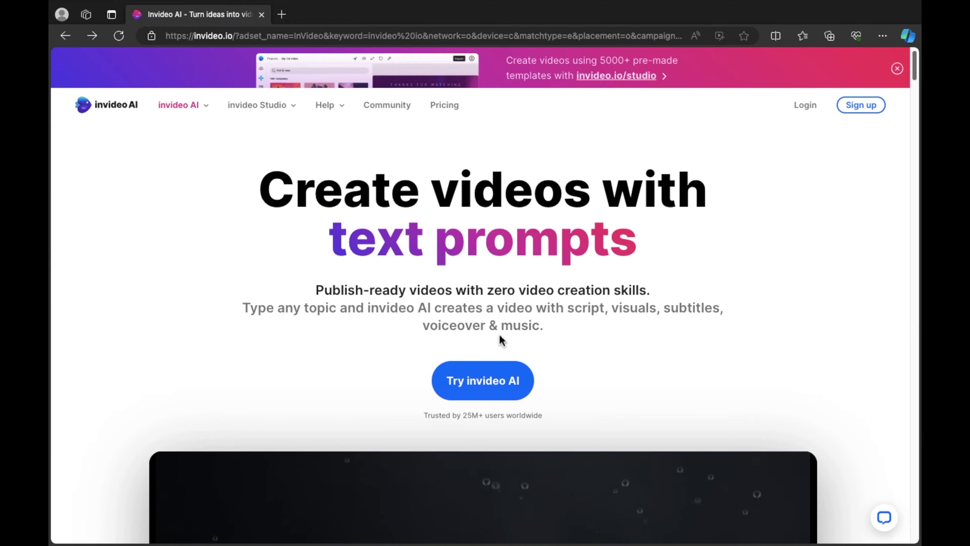
Step: Look over the invideo AI home page and log in to the account
scroll(553, 394, "down", 1)
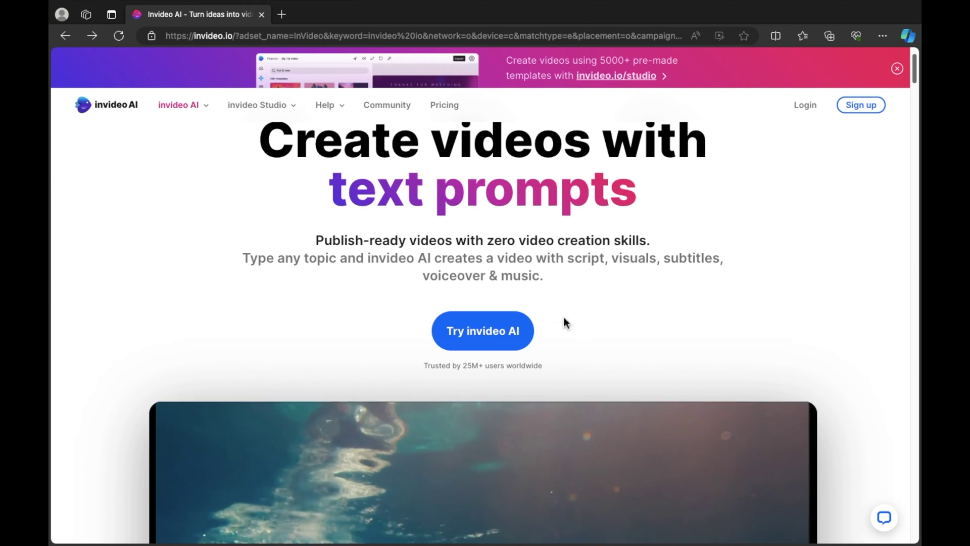
scroll(605, 384, "down", 5)
scroll(607, 363, "down", 1)
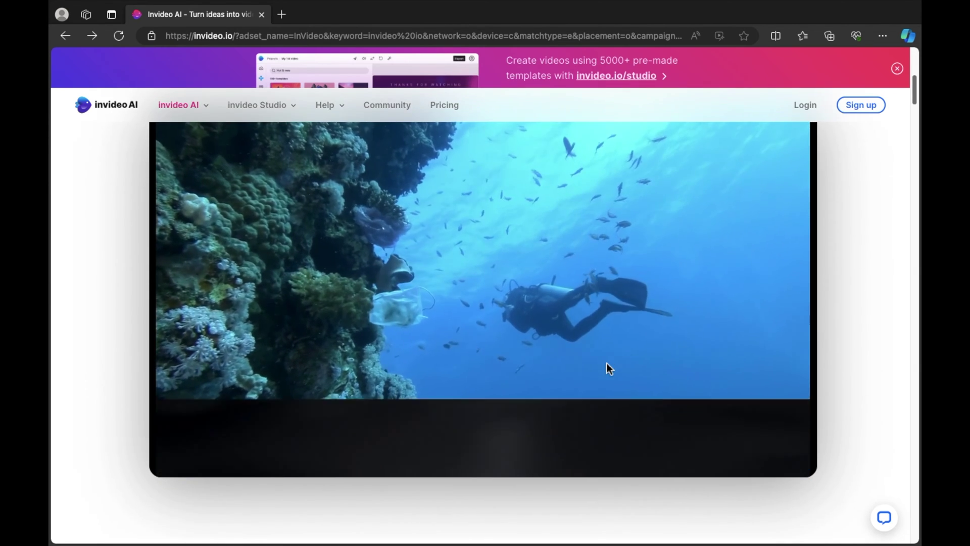
scroll(607, 363, "up", 1)
scroll(607, 363, "down", 1)
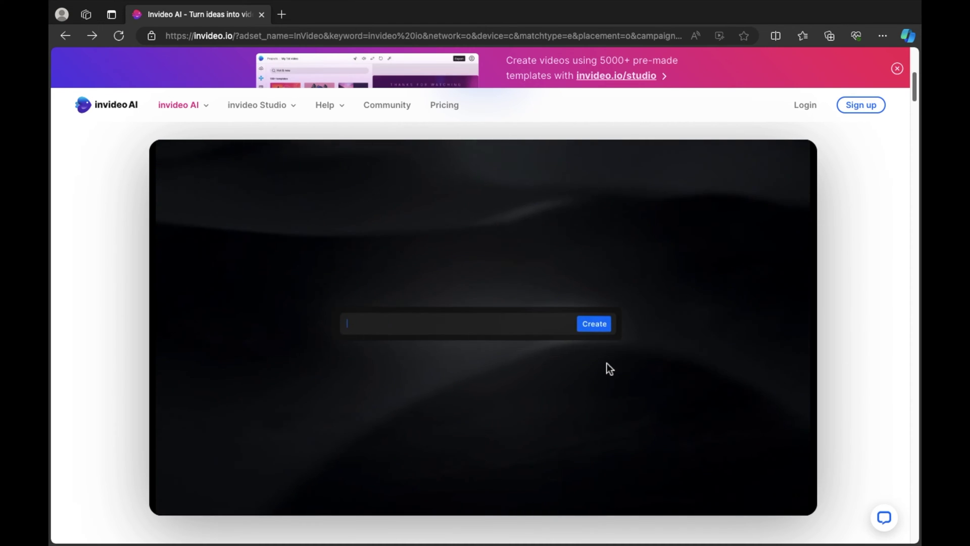
scroll(607, 363, "up", 3)
scroll(606, 363, "up", 3)
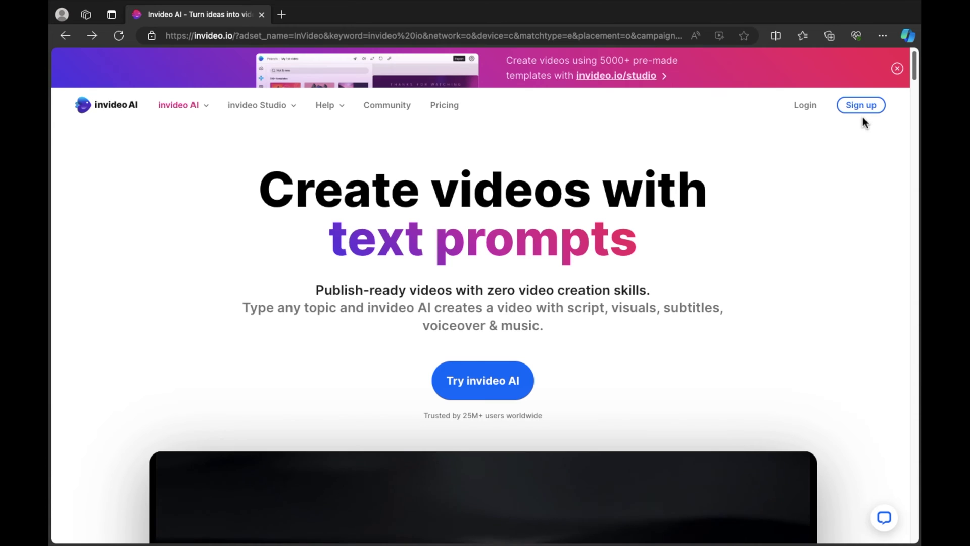
left_click(808, 108)
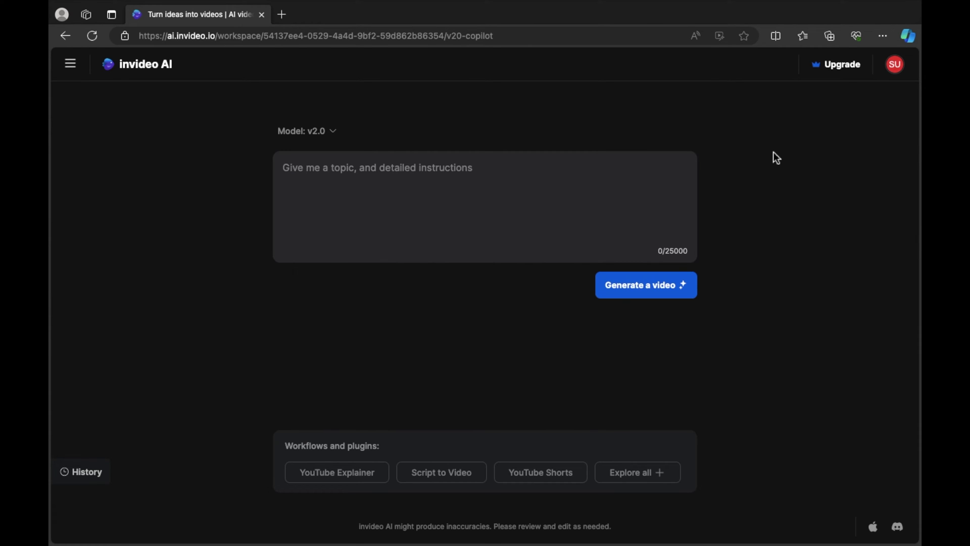
Step: Open the YouTube Explainer workflow from the full list of workflows and set the video length to 2 minutes
left_click(336, 190)
left_click(645, 475)
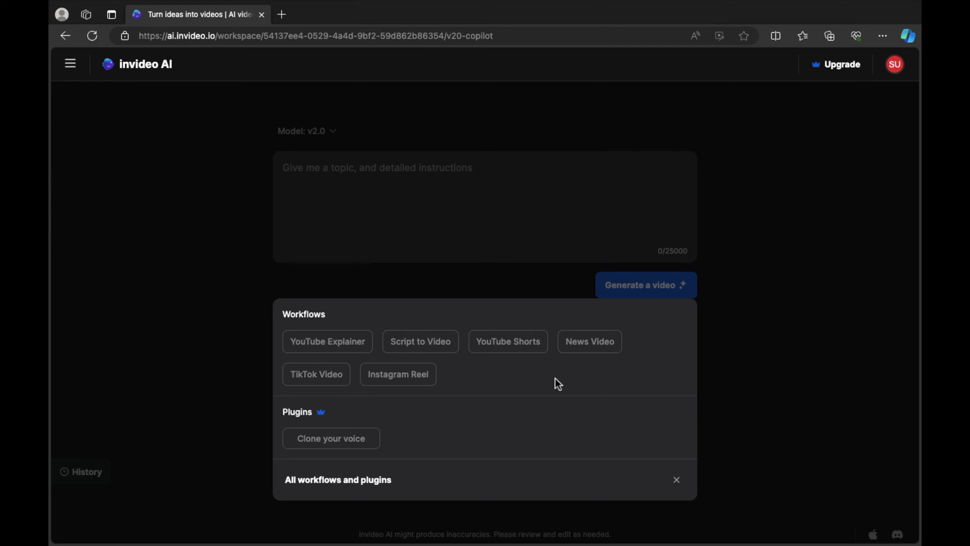
left_click(355, 349)
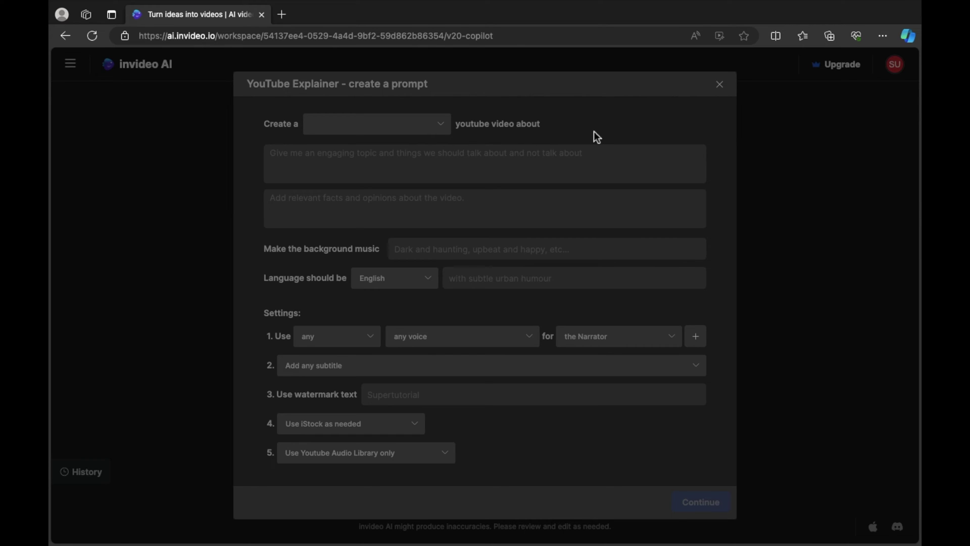
left_click(441, 129)
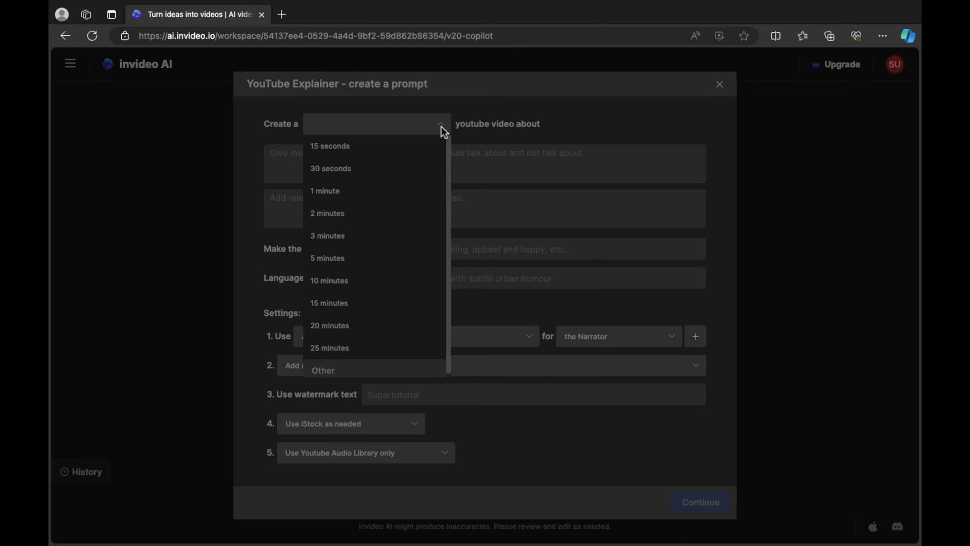
left_click(375, 213)
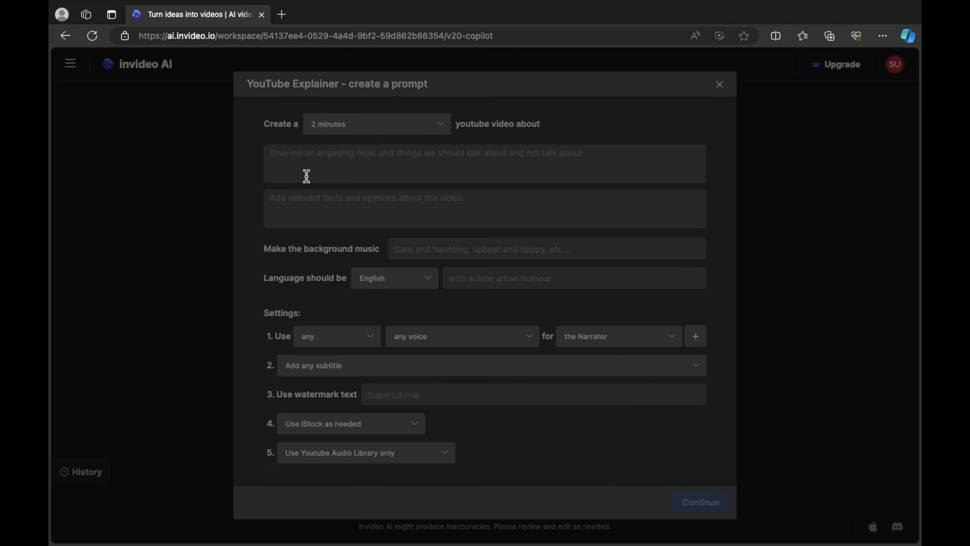
Step: Enter the video topic "David Beckham at manchester united do not talk about the manager"
left_click(303, 163)
type("D")
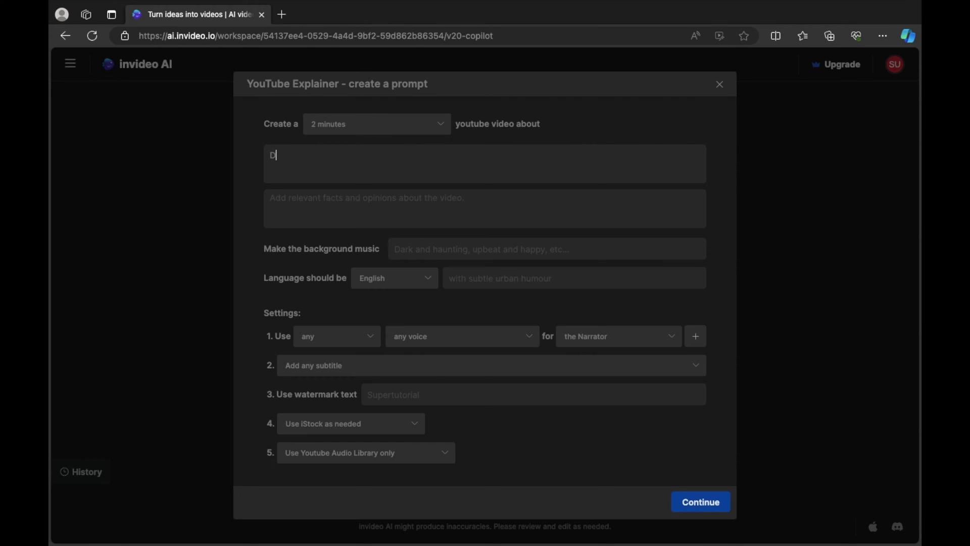
type("avid Beckham at manchest")
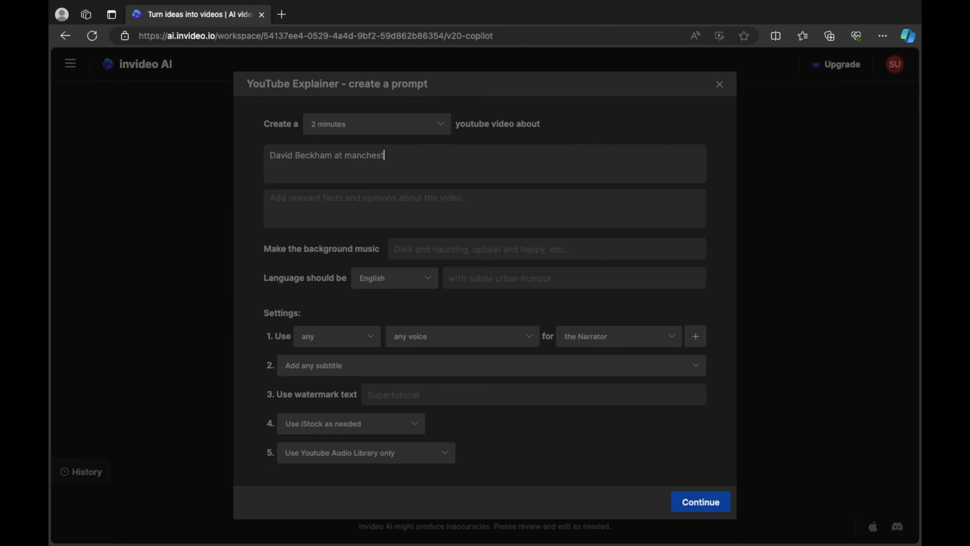
type("er united do not talk a")
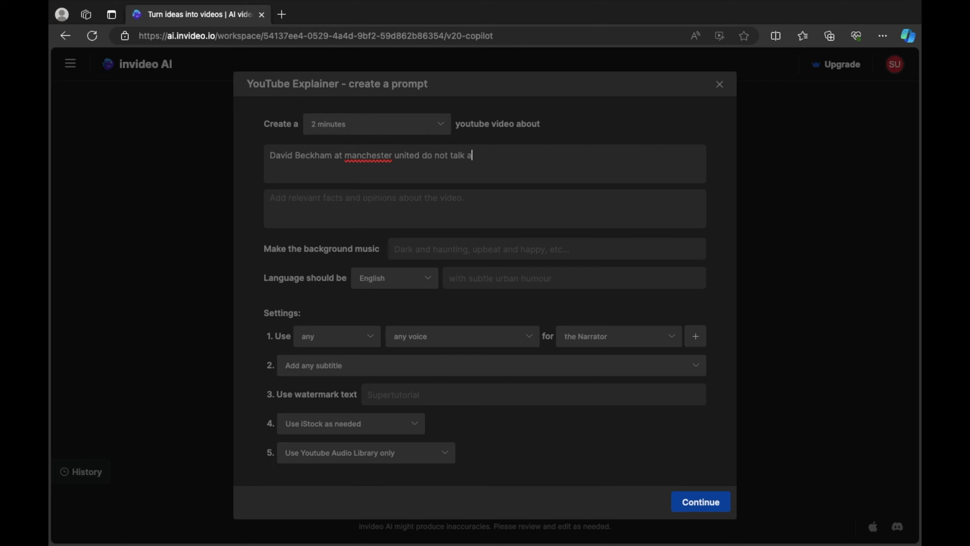
type("bout the manager")
Step: Enter "David Beckham was a world class player" as the relevant facts and opinions about the video
left_click(310, 212)
type("David ")
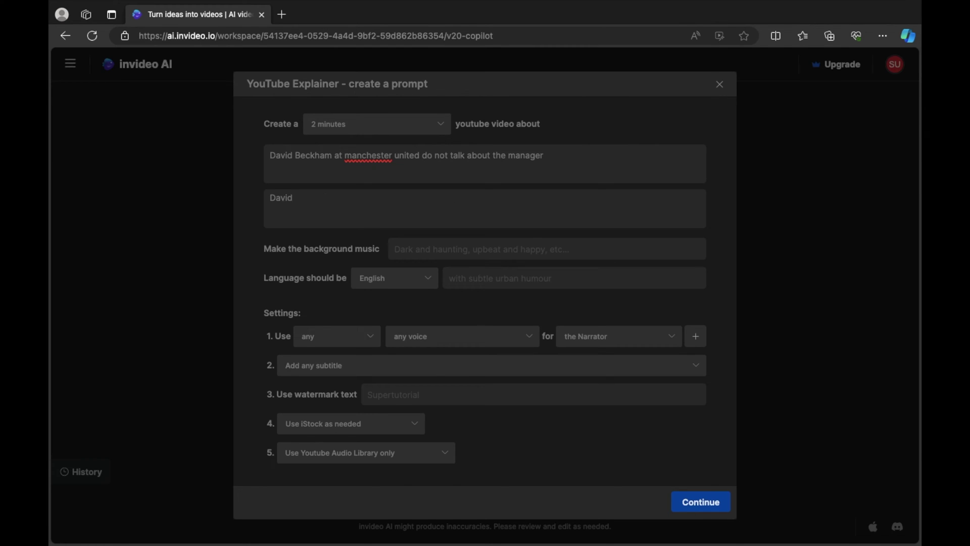
type("Beckhame")
key("BackSpace")
type("was a world class player")
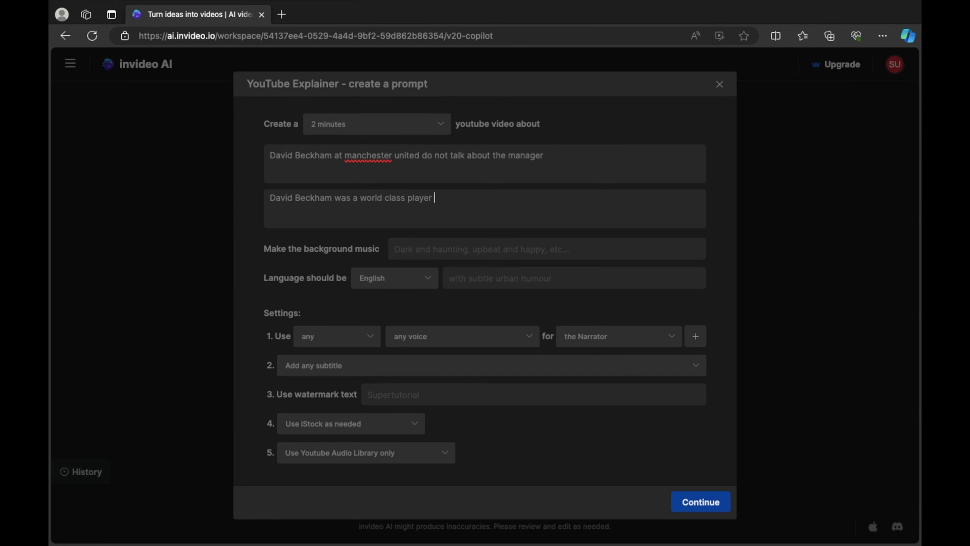
Step: Capitalise the club name in the video topic as "Manchester United"
left_click(351, 155)
key("BackSpace")
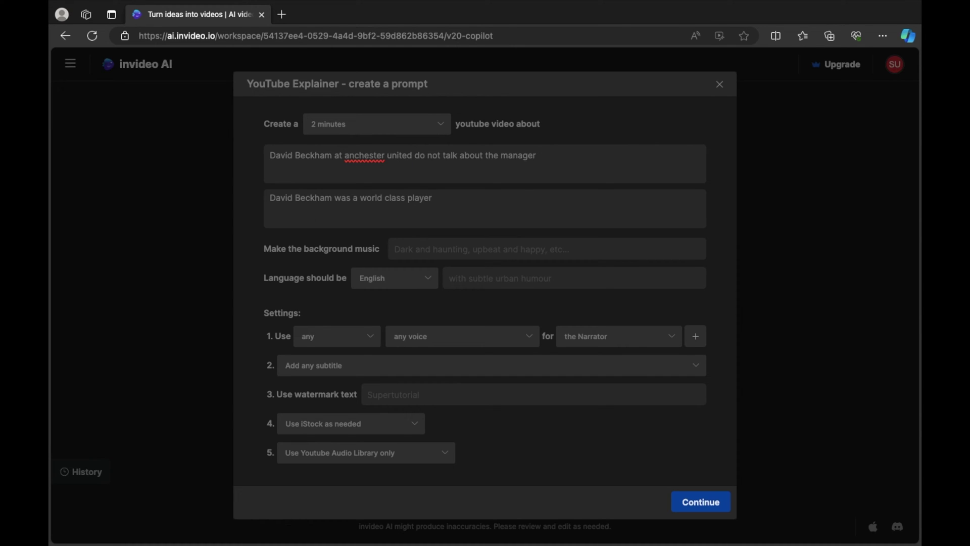
type("M")
left_click(377, 155)
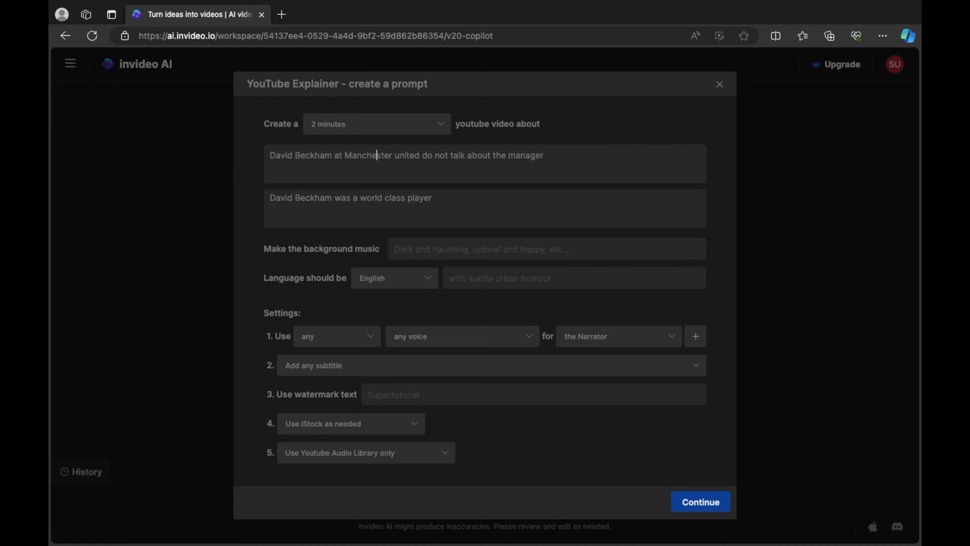
key("Delete")
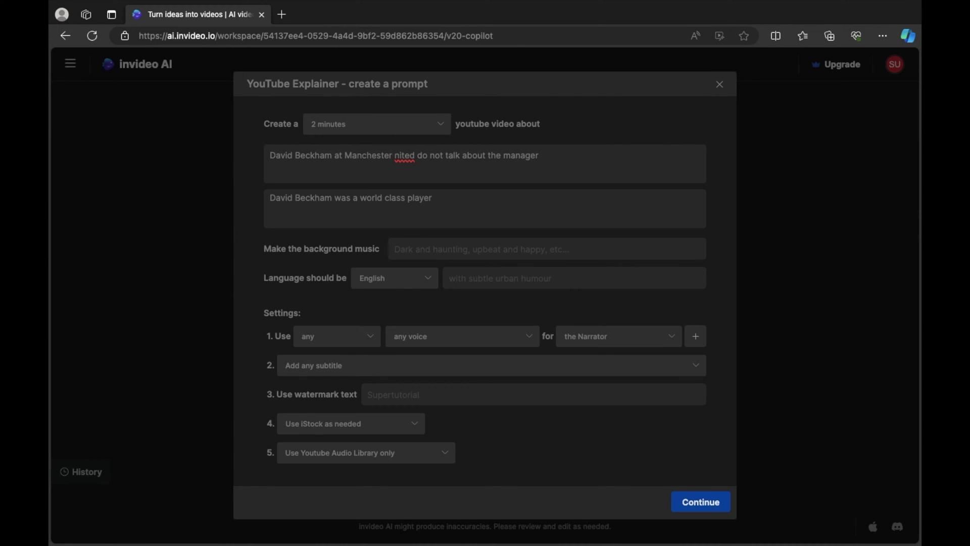
type("U")
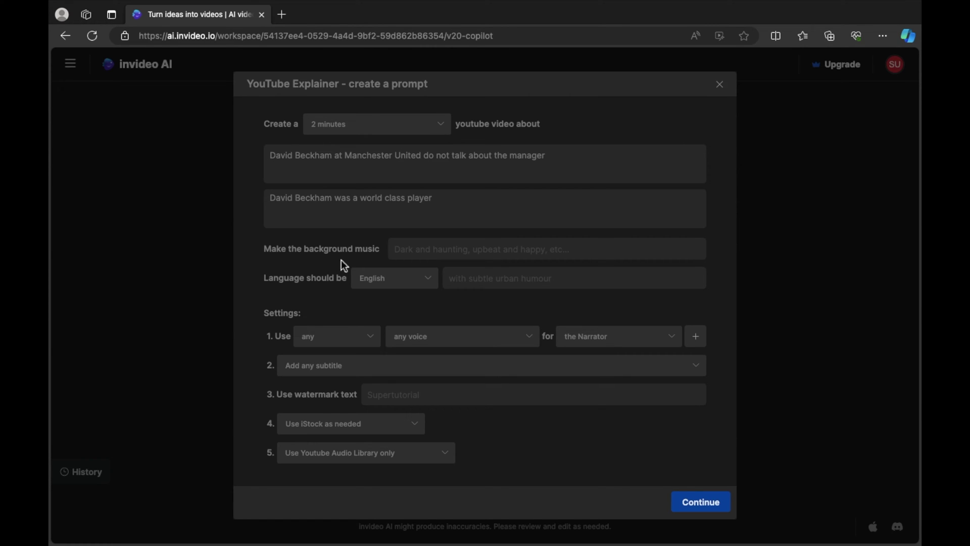
Step: Describe the background music as "pop music upbeat and inspiring"
left_click(418, 251)
type("pop  music upbeat and inspiring")
left_click(416, 250)
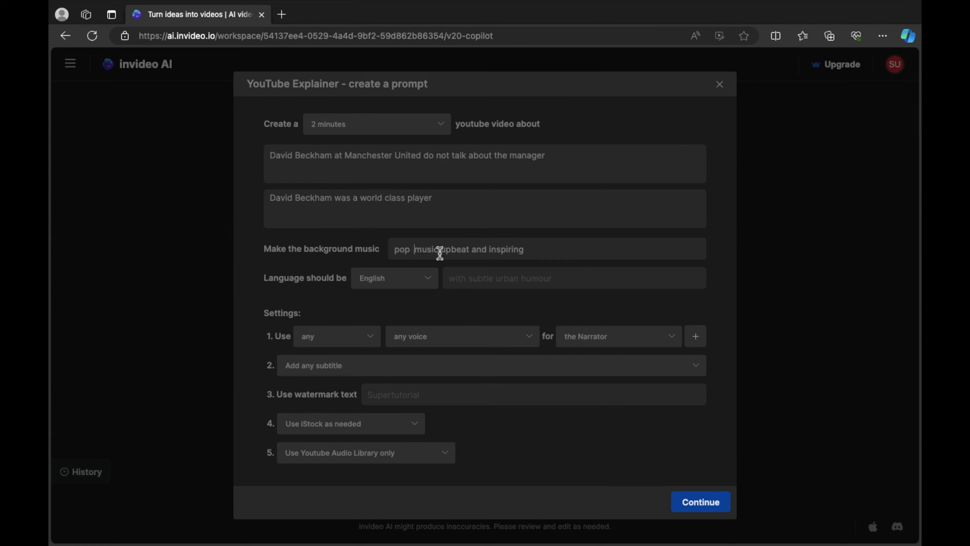
key("BackSpace")
Step: Review the available languages, choose English, and describe the language style as "Upbeat and happy"
left_click(416, 287)
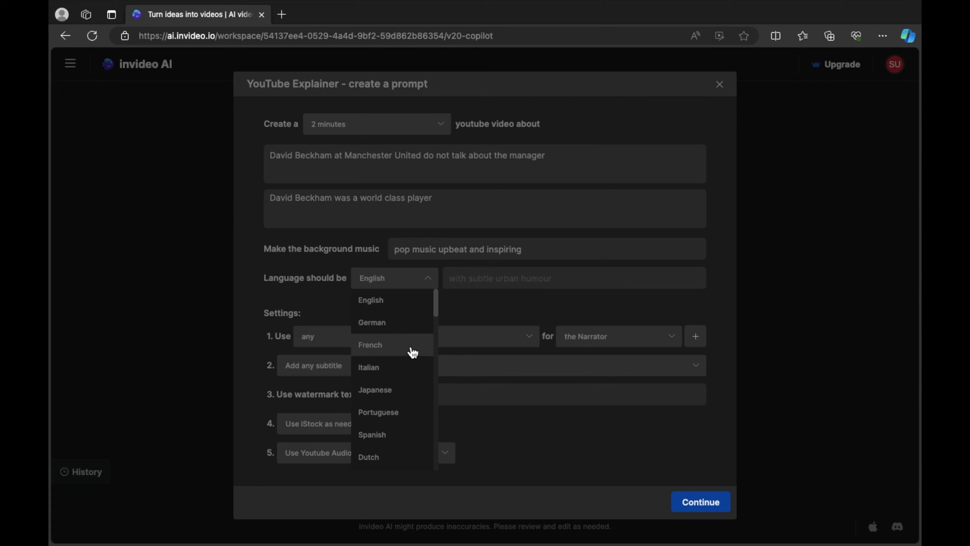
scroll(409, 399, "down", 9)
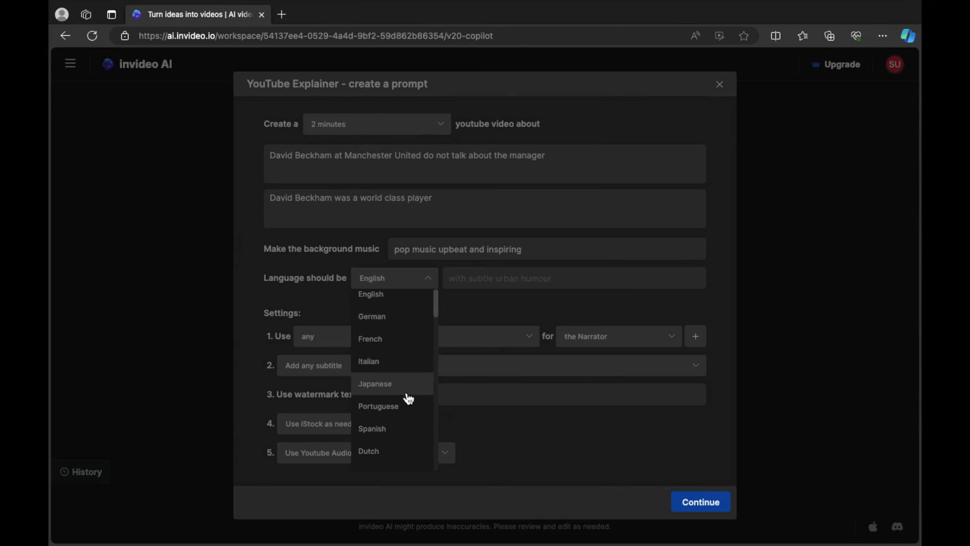
scroll(408, 403, "down", 8)
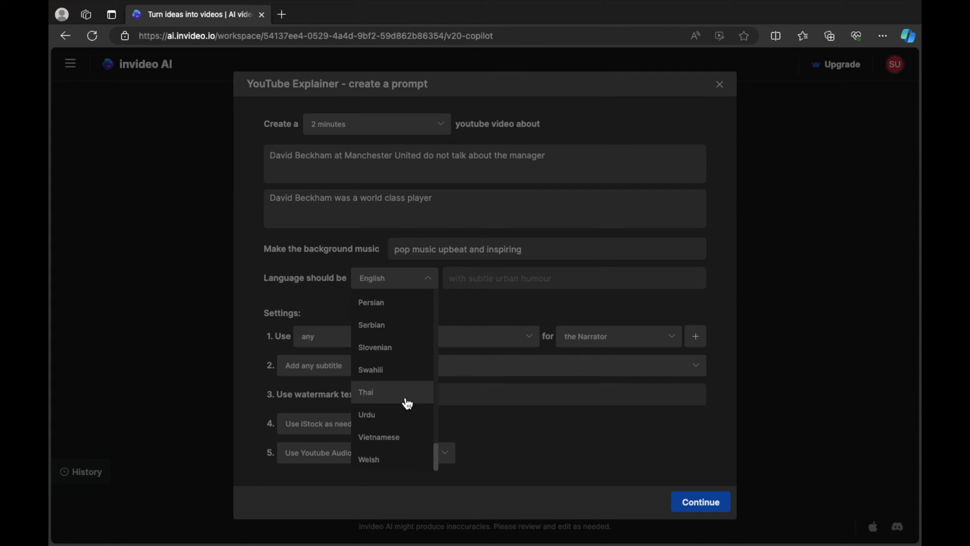
scroll(404, 334, "up", 17)
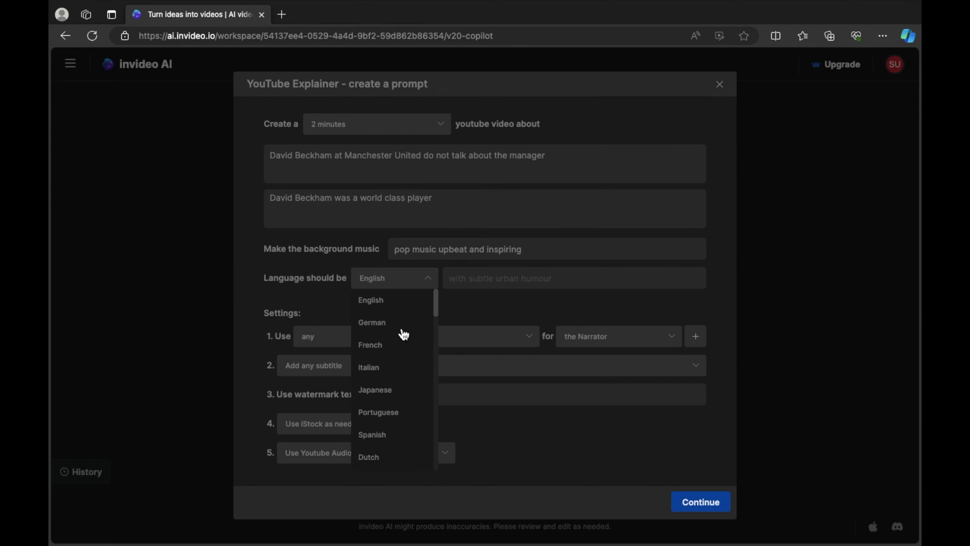
left_click(390, 305)
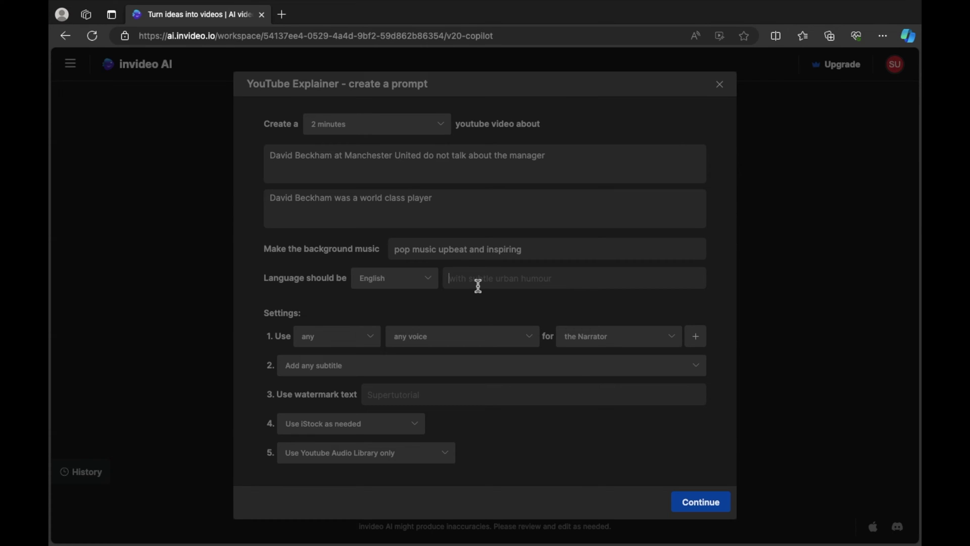
type("Upbeat and happy")
Step: Set the narrator to a female with a French voice
left_click(359, 338)
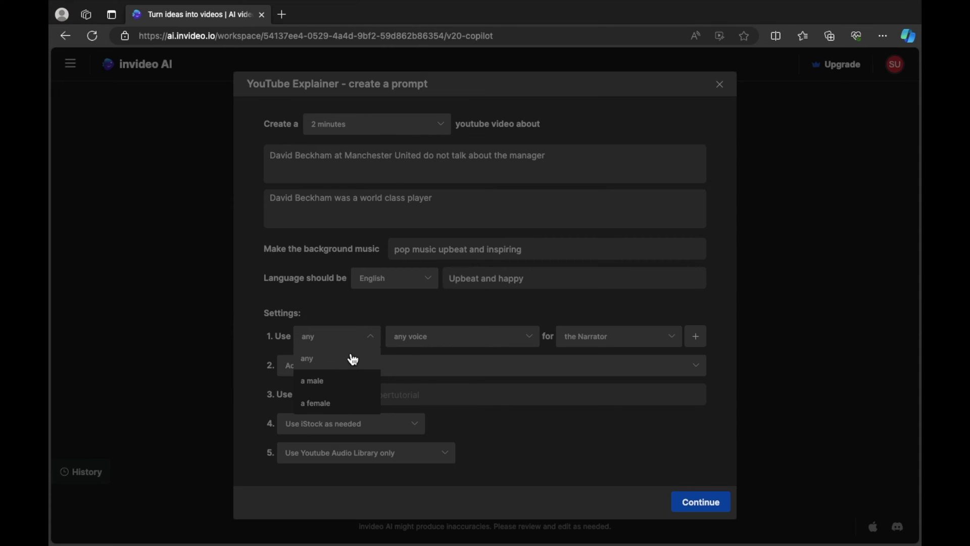
left_click(328, 404)
left_click(512, 338)
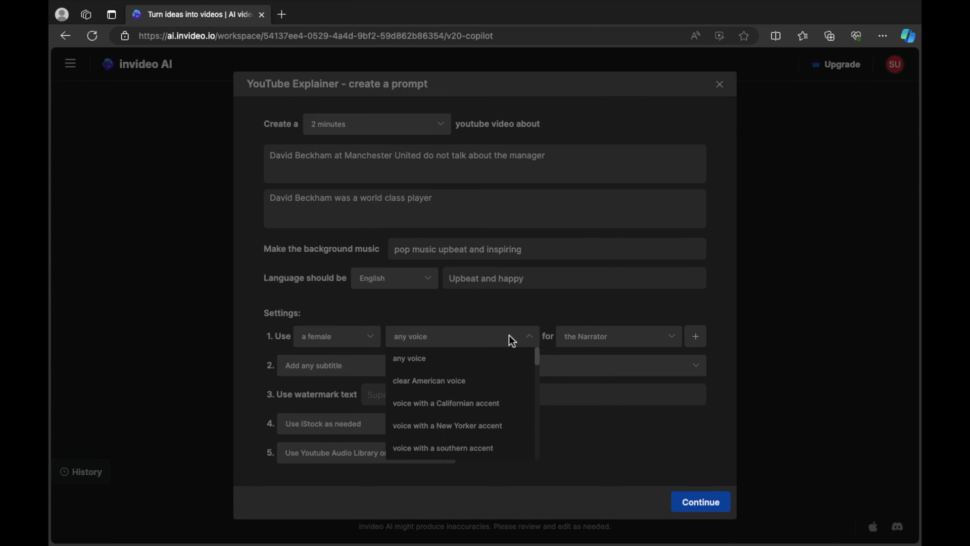
scroll(477, 387, "down", 5)
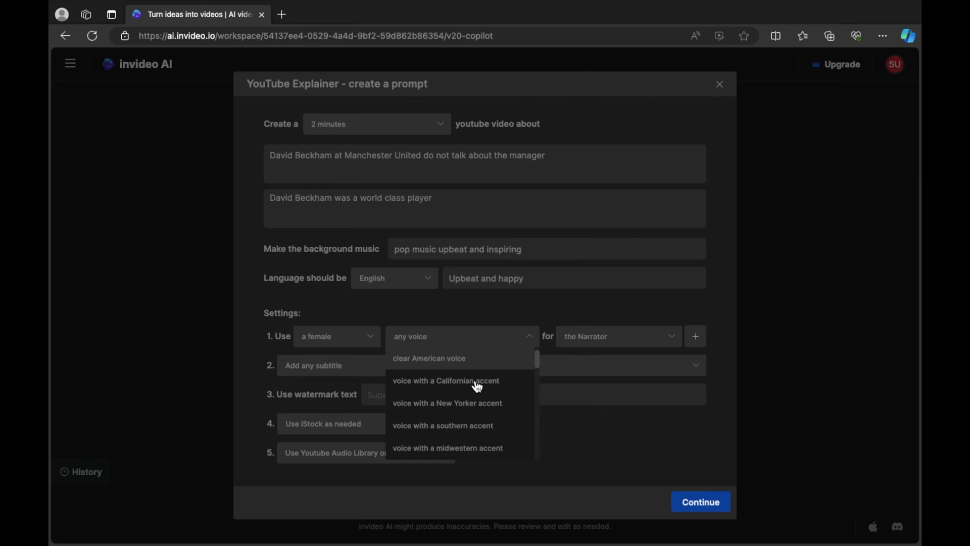
scroll(477, 387, "down", 3)
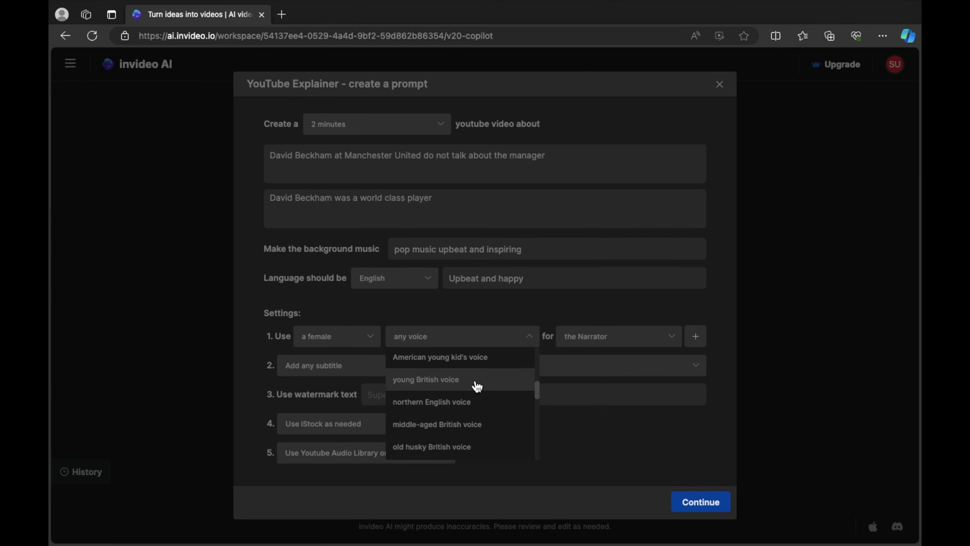
scroll(478, 394, "up", 1)
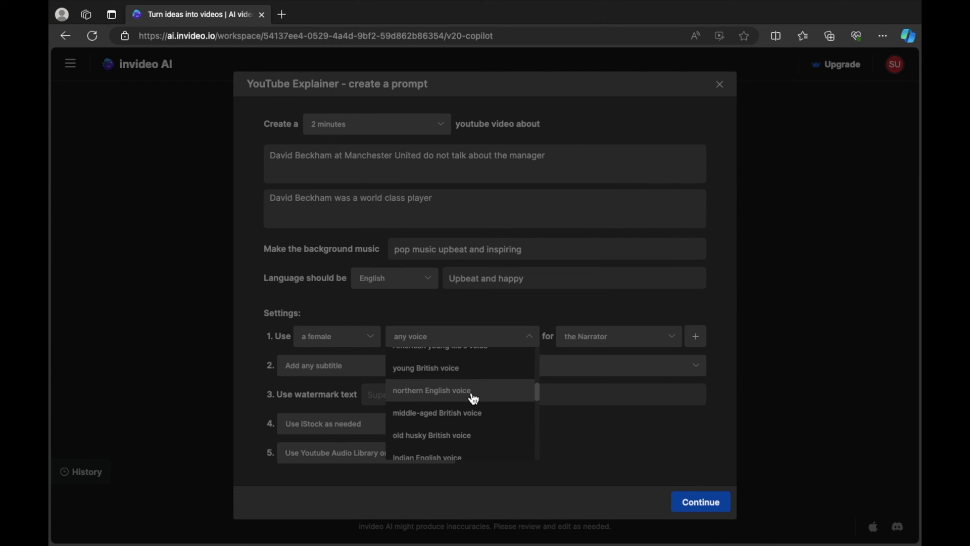
scroll(470, 400, "down", 5)
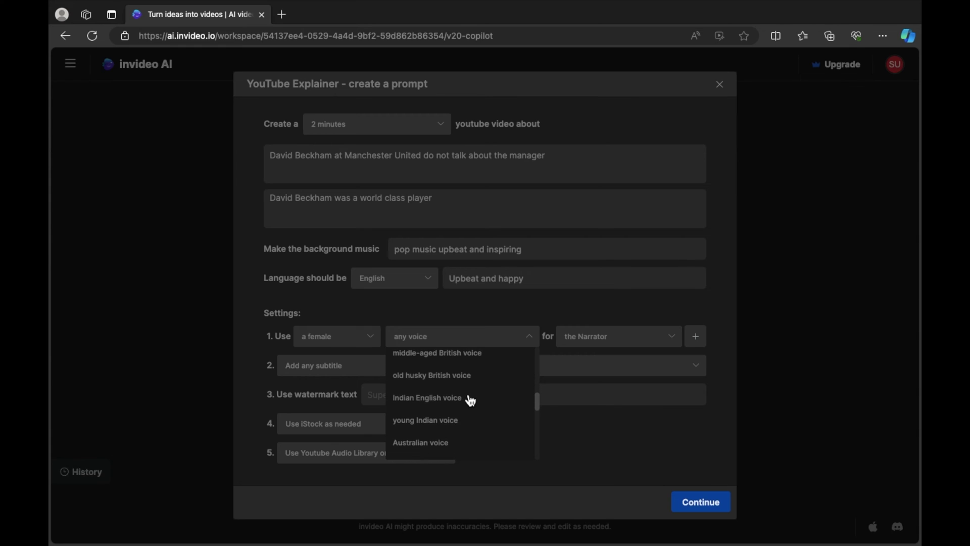
scroll(470, 400, "down", 3)
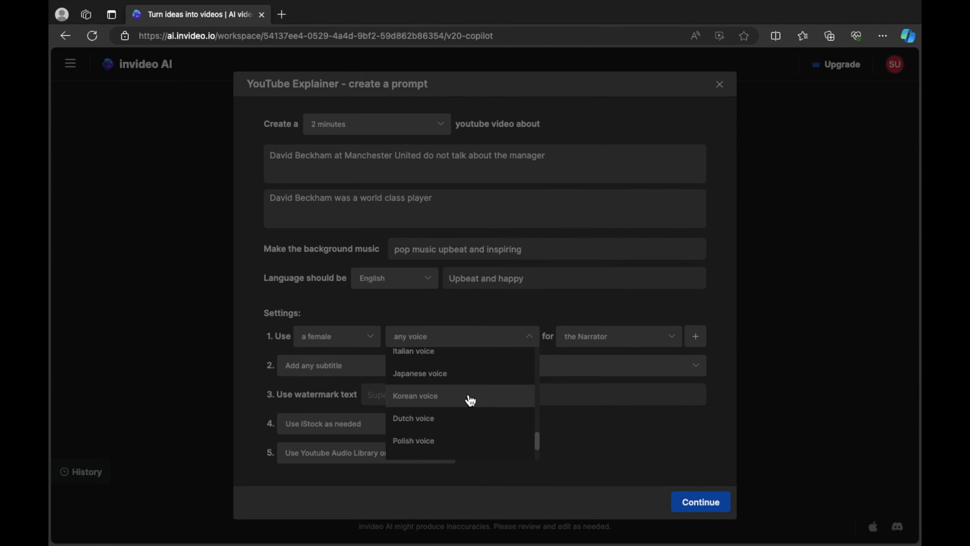
scroll(471, 400, "up", 1)
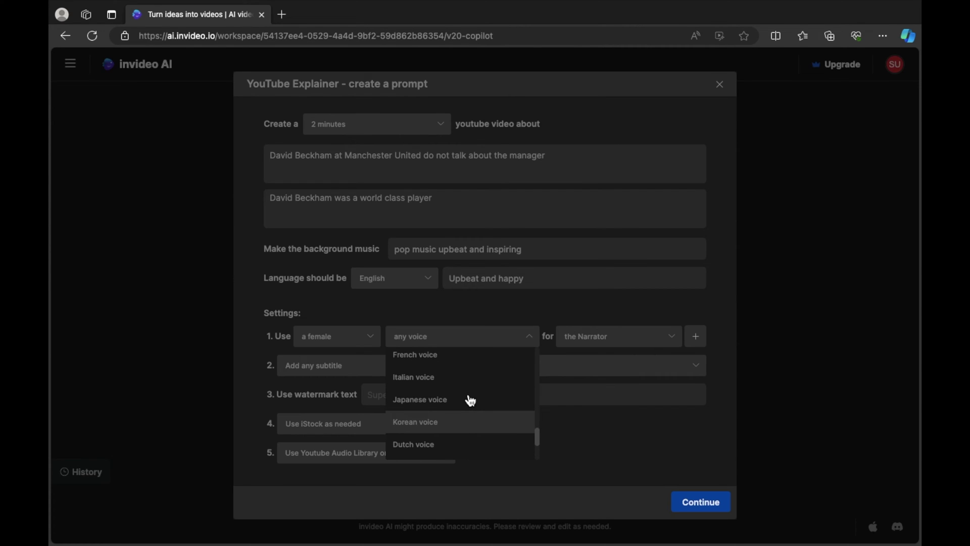
scroll(470, 401, "up", 1)
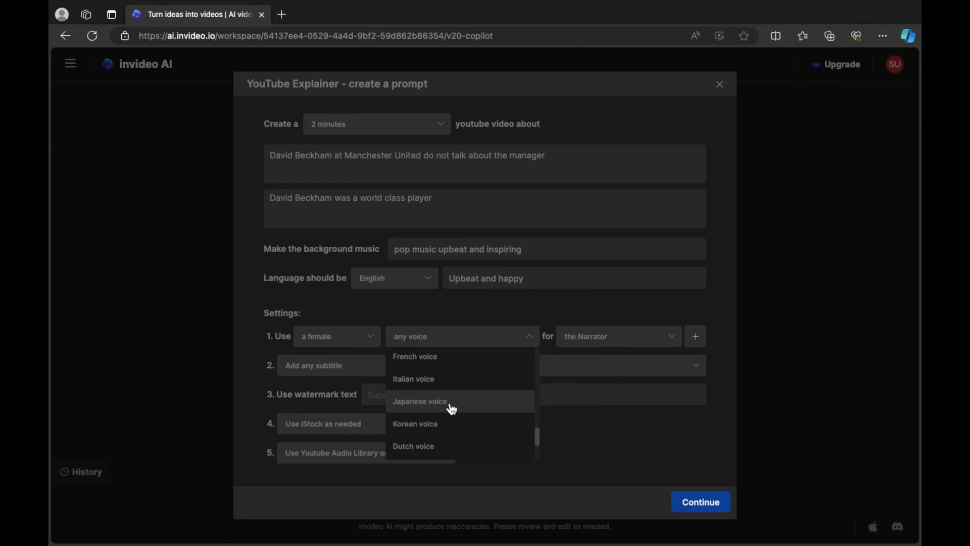
scroll(445, 369, "up", 1)
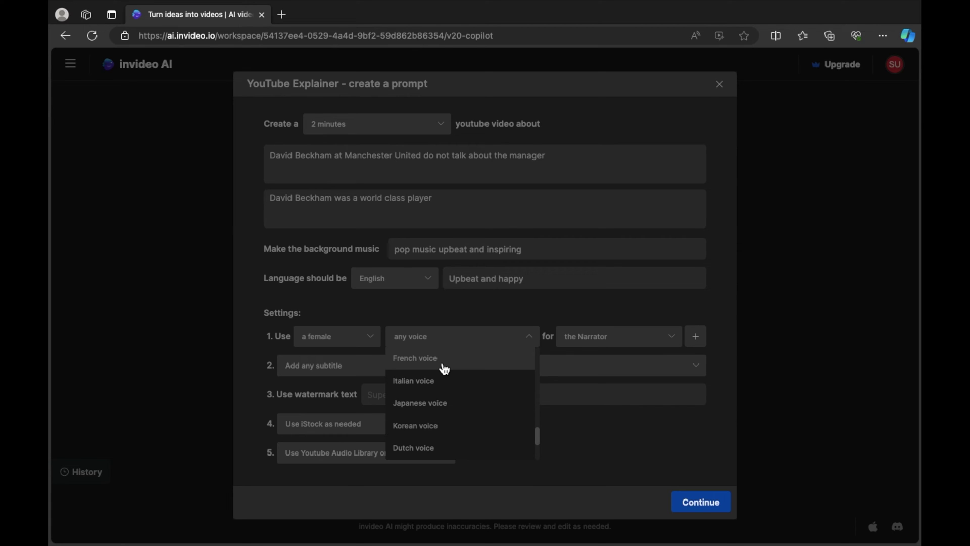
left_click(444, 360)
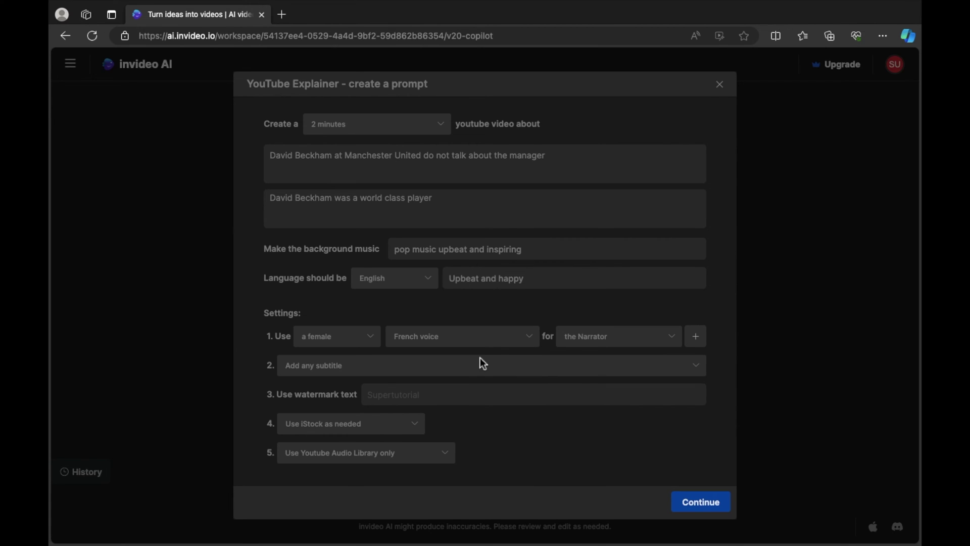
Step: Add a second voice setting for Speaker 1, using a male with a clear American voice
left_click(704, 341)
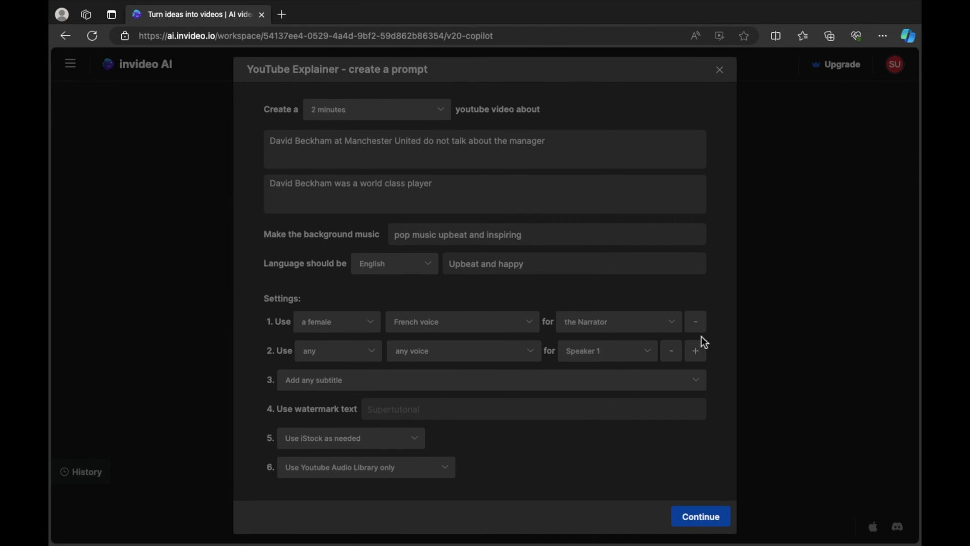
left_click(367, 357)
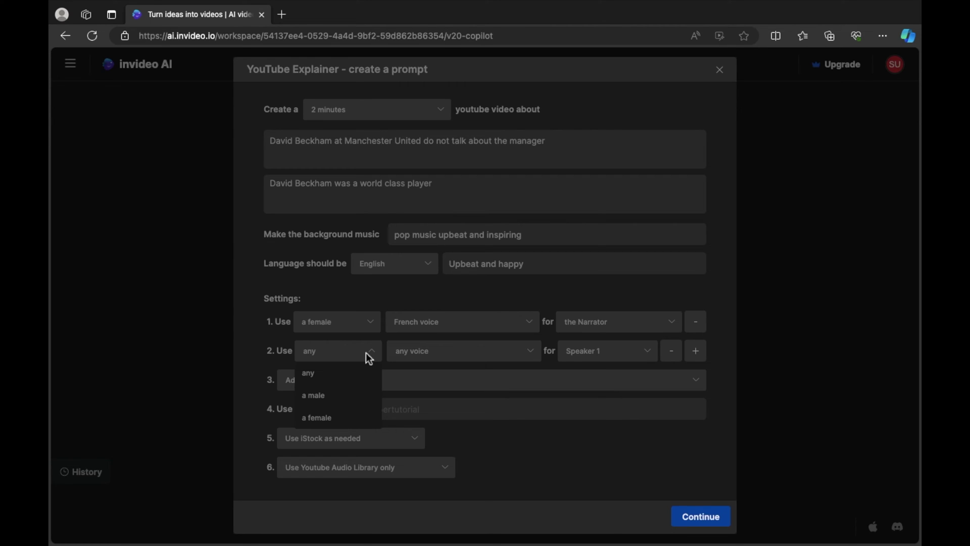
left_click(335, 397)
left_click(472, 353)
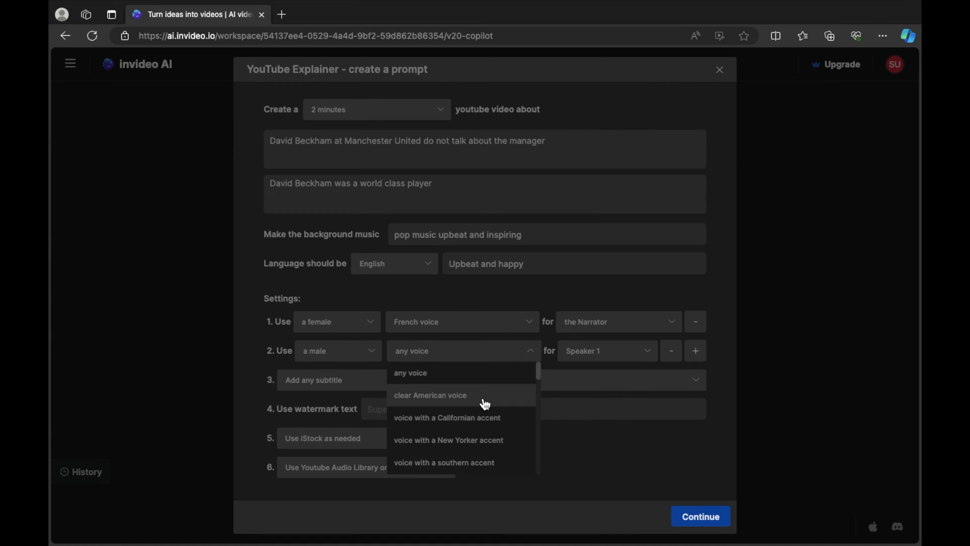
left_click(483, 399)
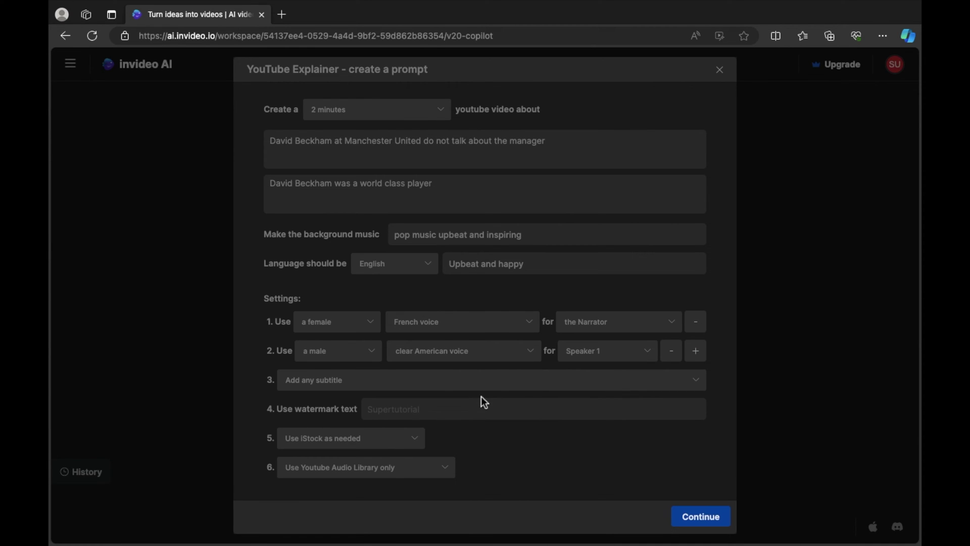
Step: Browse the available subtitle styles and choose clean subtitles with outline
left_click(443, 378)
scroll(435, 438, "down", 5)
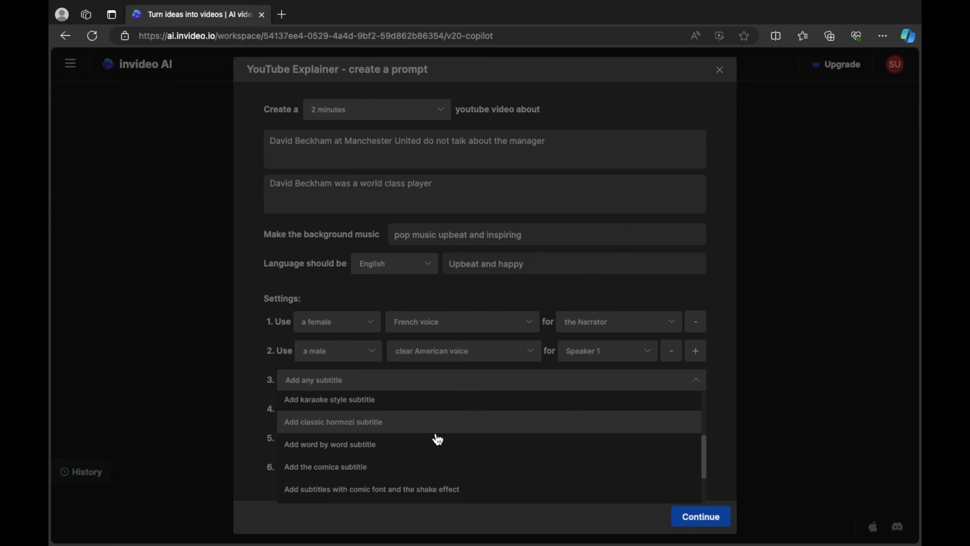
scroll(437, 439, "down", 2)
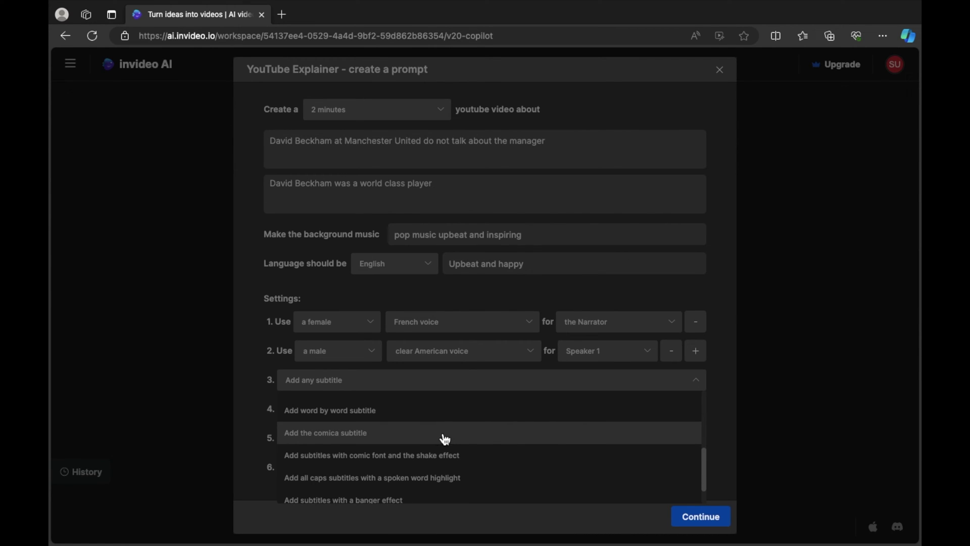
scroll(435, 437, "up", 3)
scroll(431, 436, "up", 3)
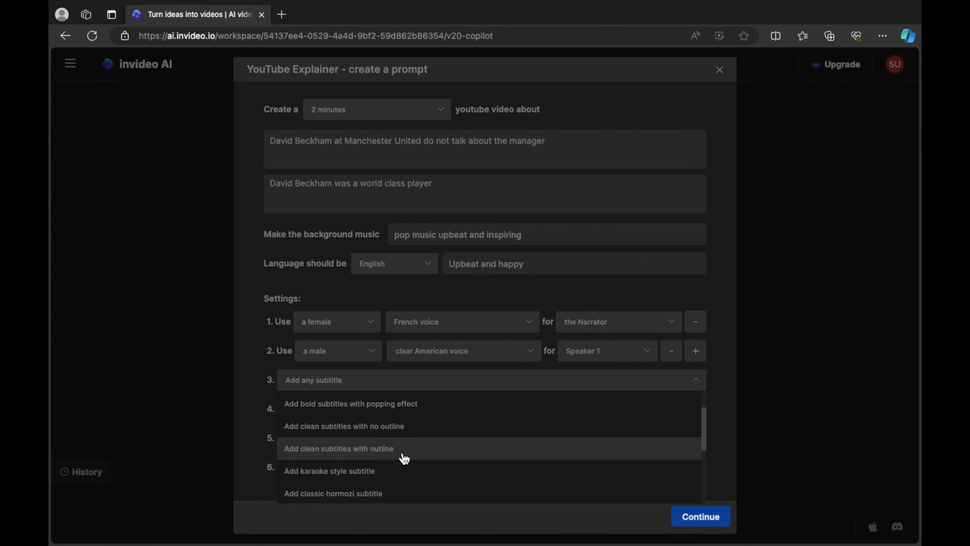
left_click(406, 457)
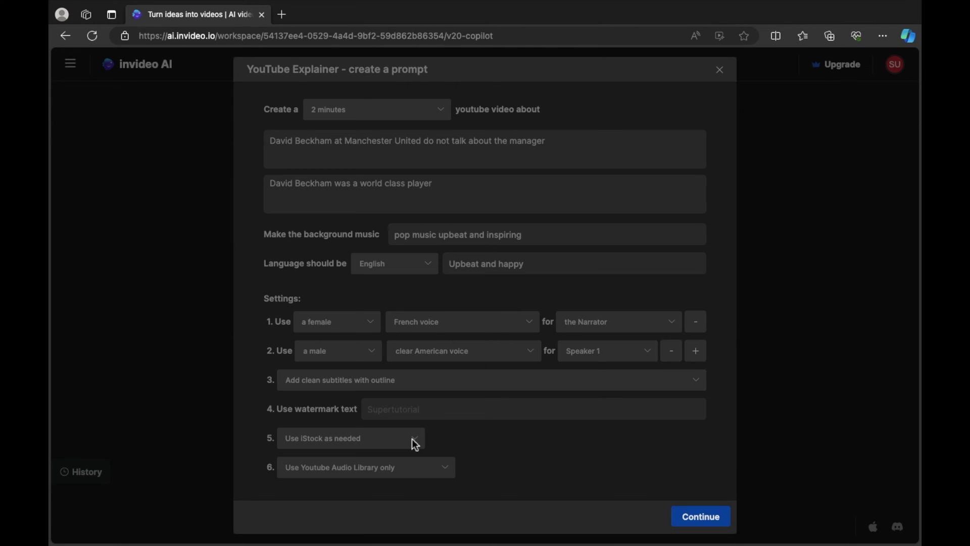
Step: Review the iStock usage choices, keep iStock as needed, and select YouTube Audio Library only for the audio source
left_click(413, 440)
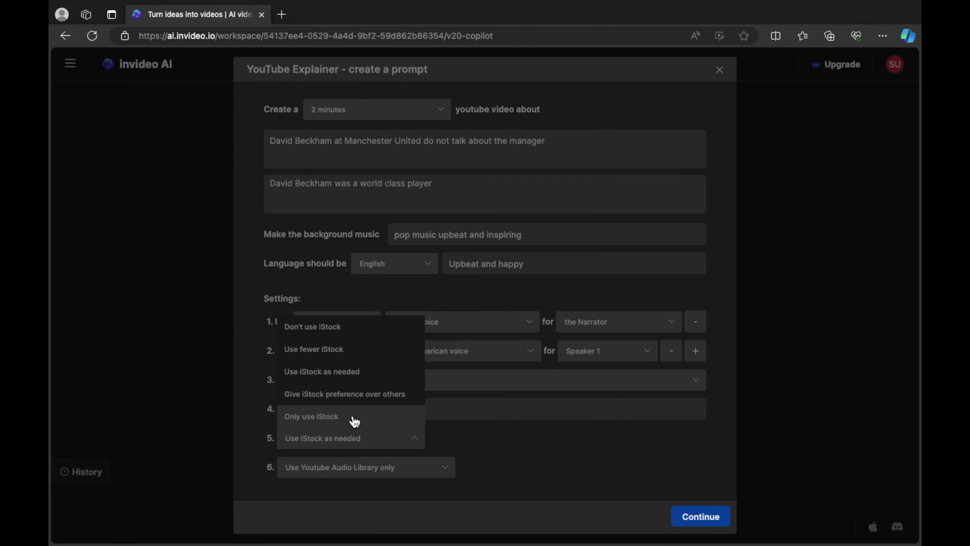
left_click(488, 445)
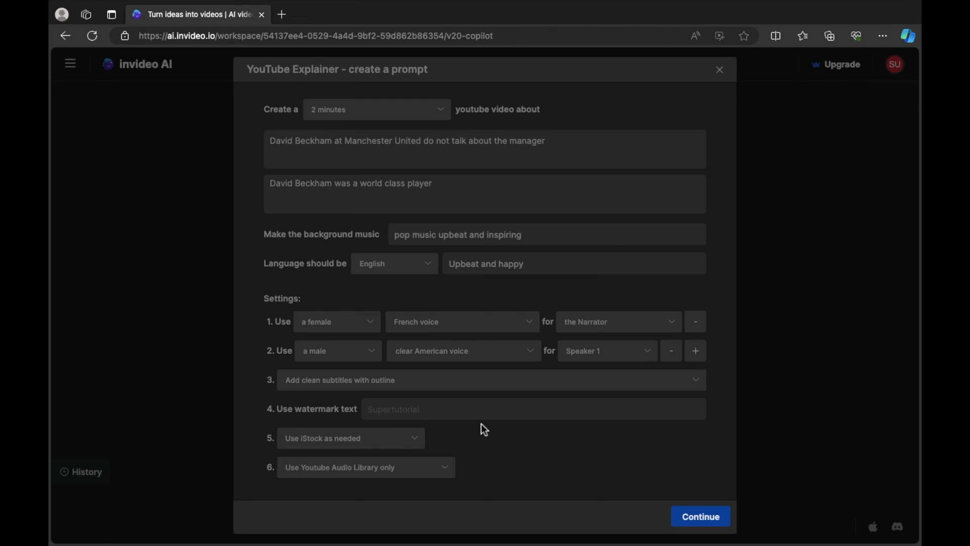
left_click(446, 472)
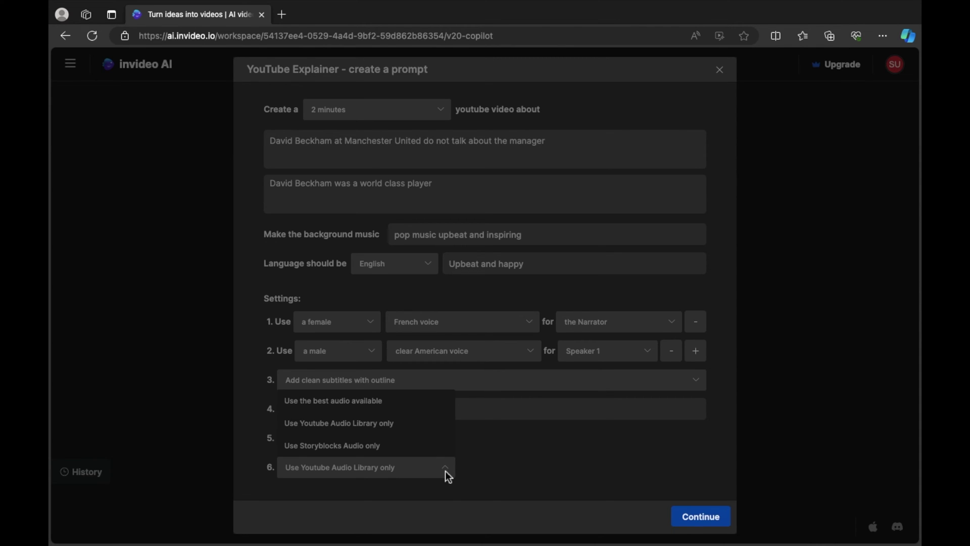
left_click(411, 429)
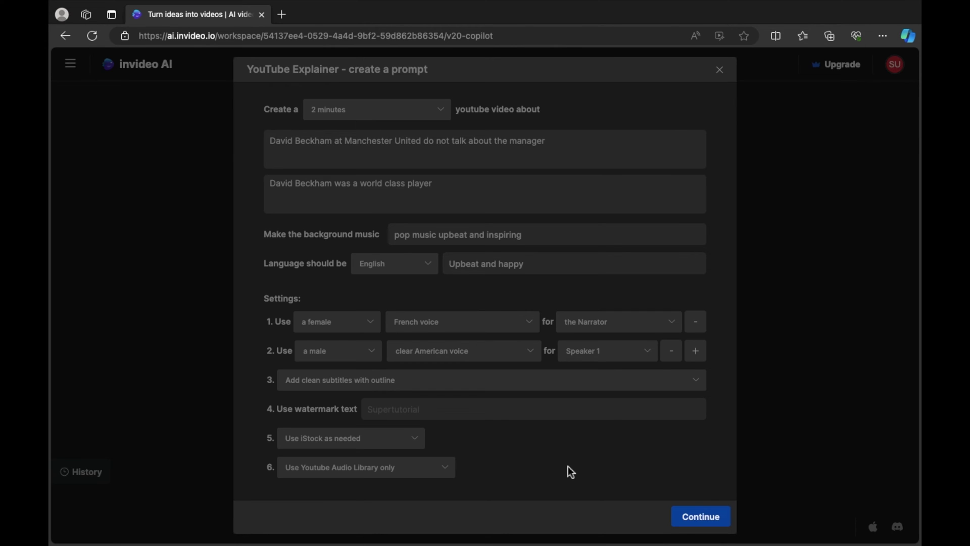
Step: Build the prompt from the completed YouTube Explainer form and read through its full text, including the settings
left_click(701, 517)
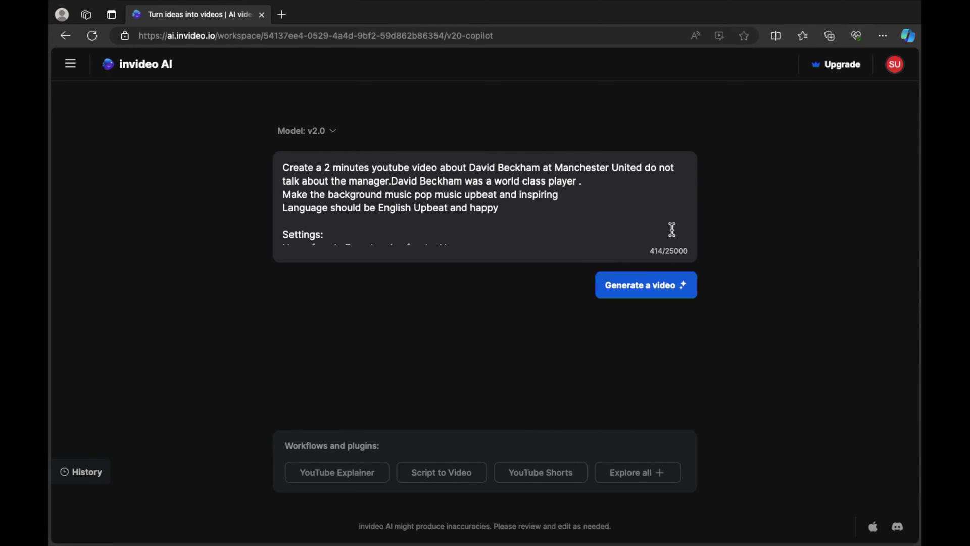
scroll(638, 228, "down", 3)
scroll(637, 228, "up", 3)
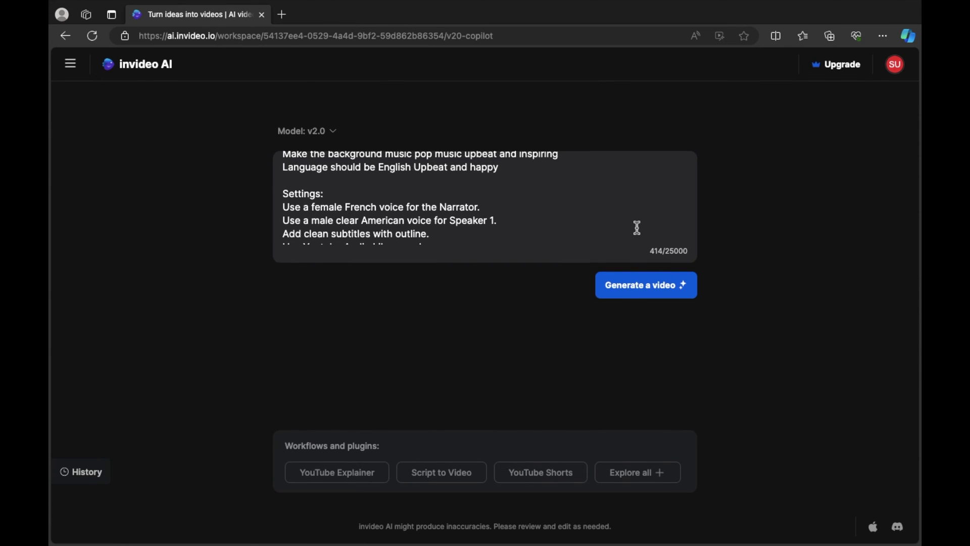
scroll(637, 228, "down", 3)
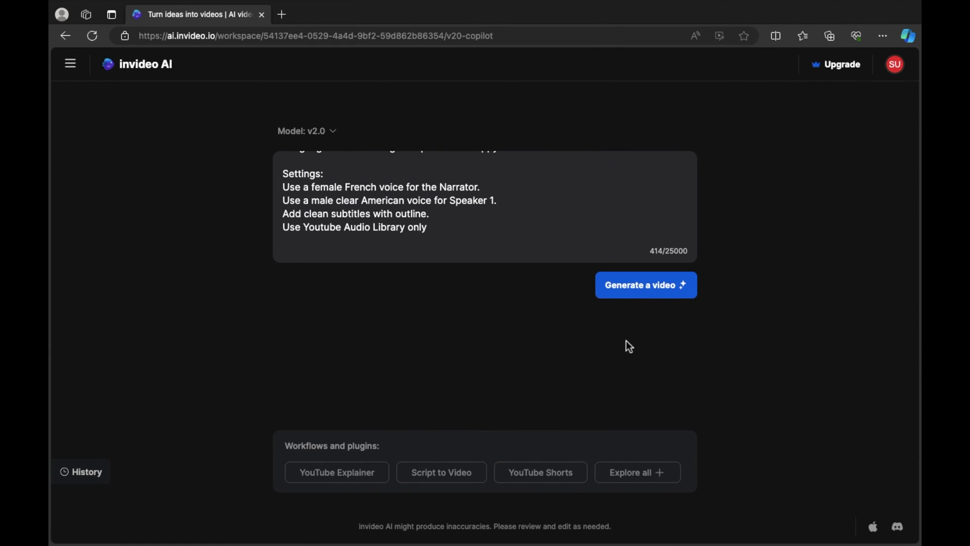
Step: Generate the video from the prompt, choosing Beckham Fans as the audience and continuing with the suggested look and platform
left_click(626, 290)
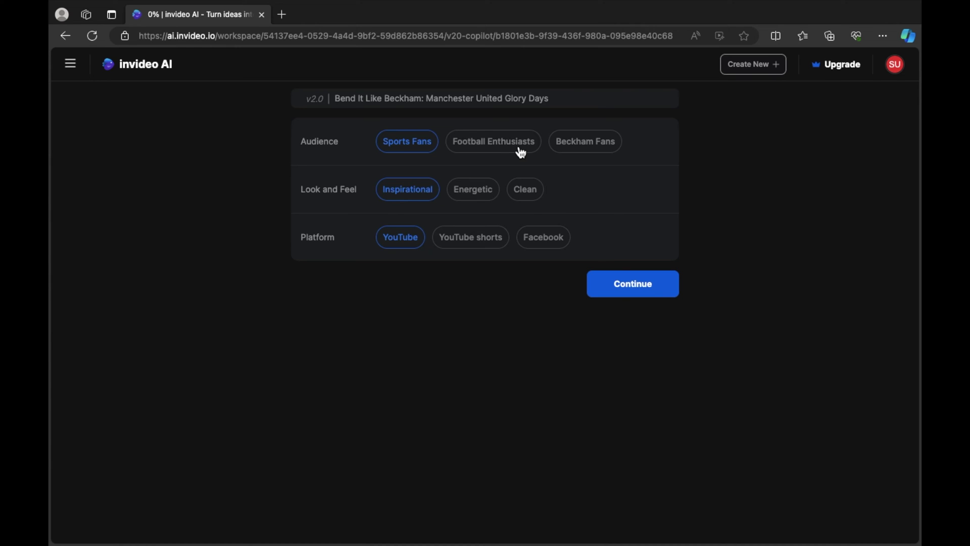
left_click(577, 149)
left_click(629, 293)
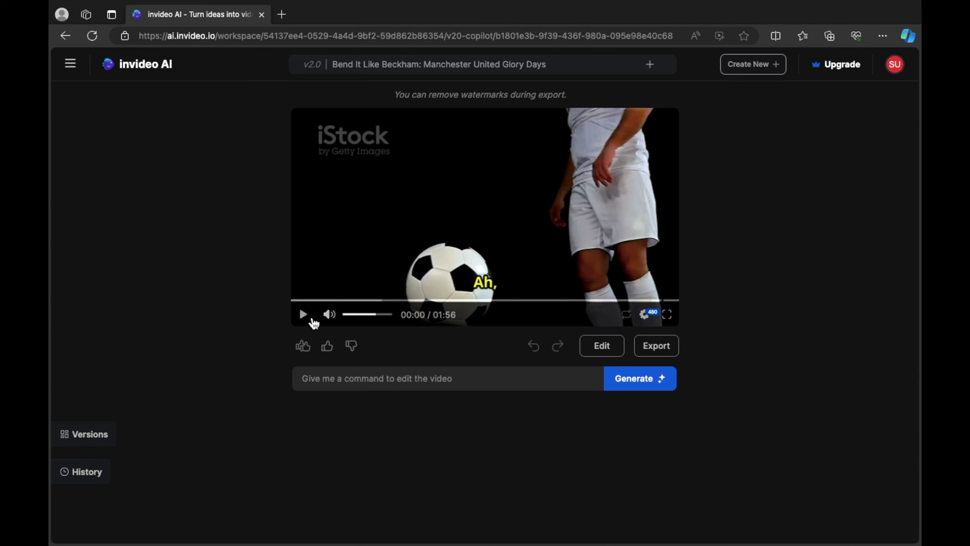
Step: Play the first 20 seconds of the generated video, pause it, and view the suggested editing commands
left_click(306, 318)
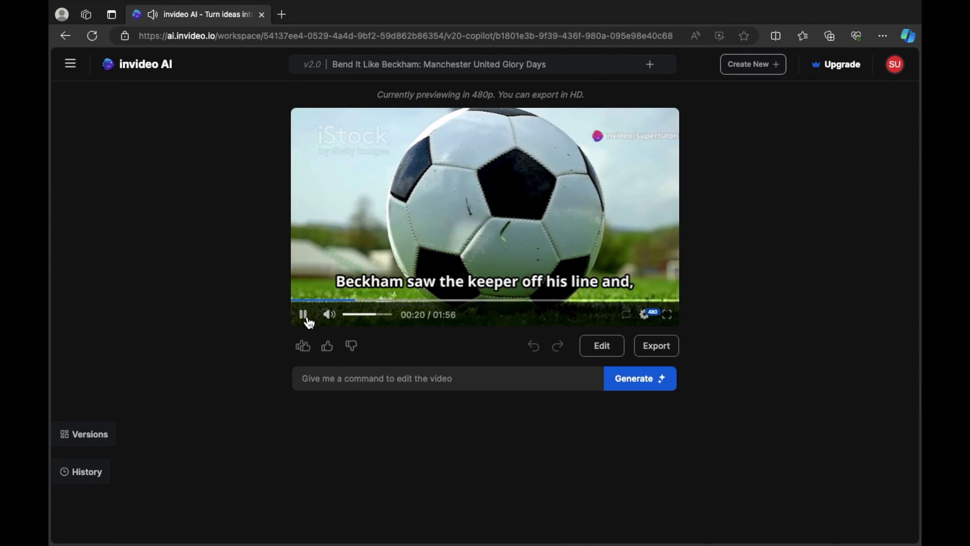
left_click(305, 318)
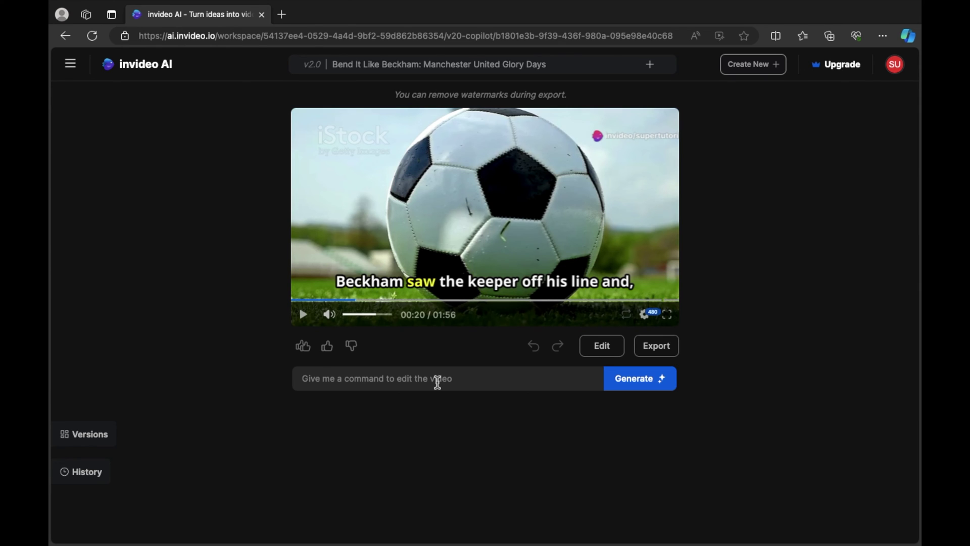
left_click(438, 382)
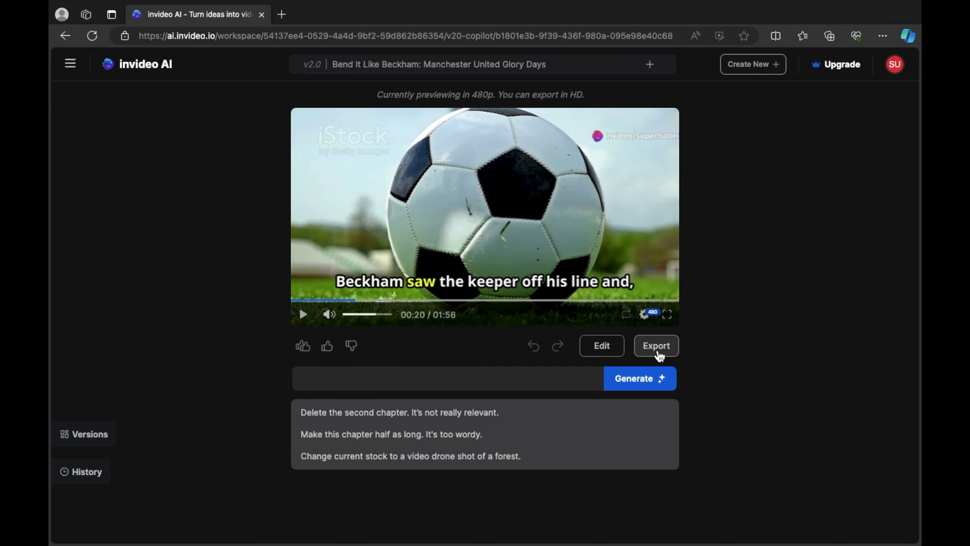
Step: Export the video with stock watermarks, Normal invideo AI branding and 1080p resolution
left_click(656, 347)
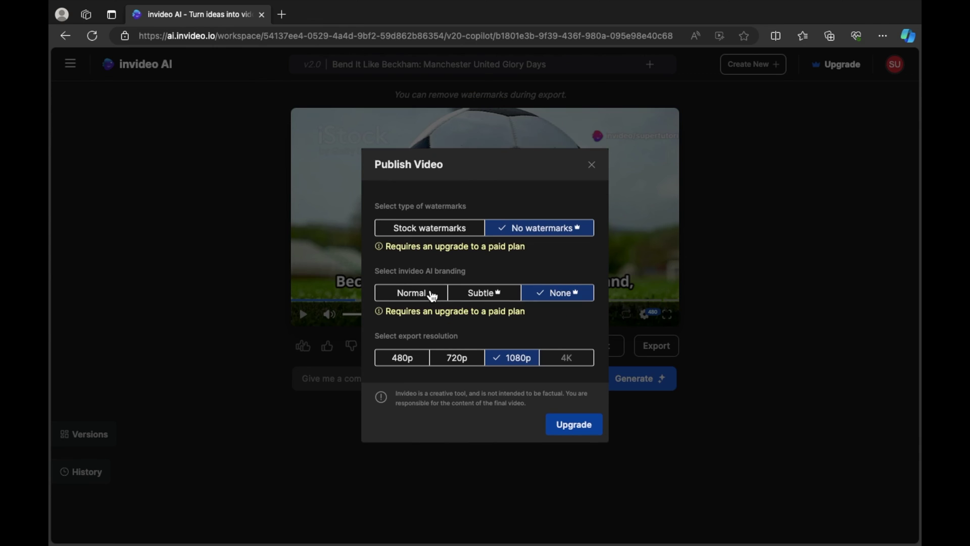
left_click(426, 296)
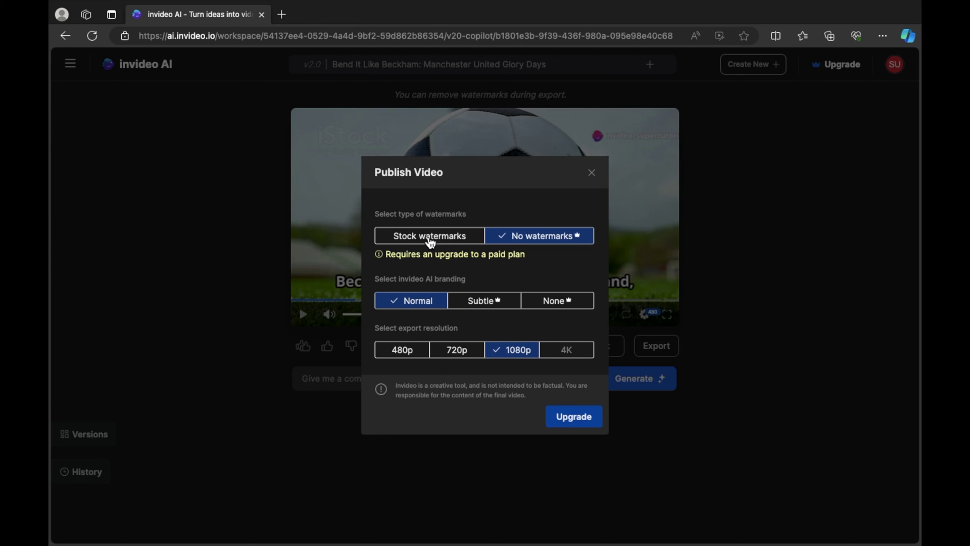
left_click(430, 241)
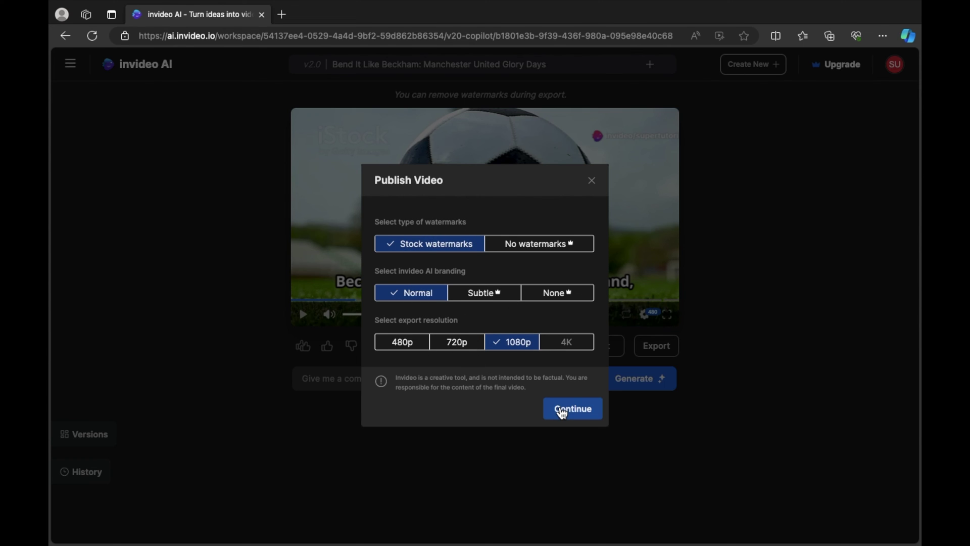
left_click(561, 410)
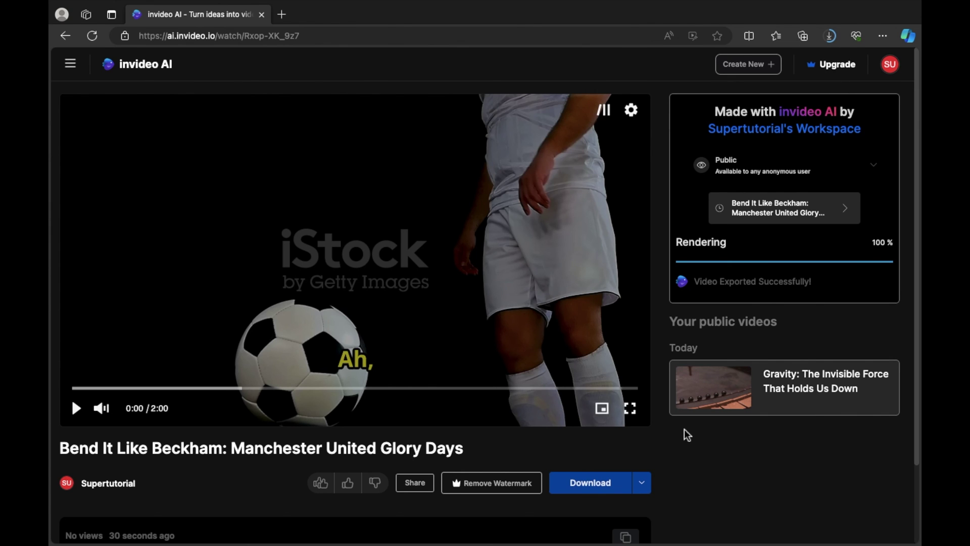
Step: Download the exported Beckham video and open the additional download options
scroll(580, 455, "down", 3)
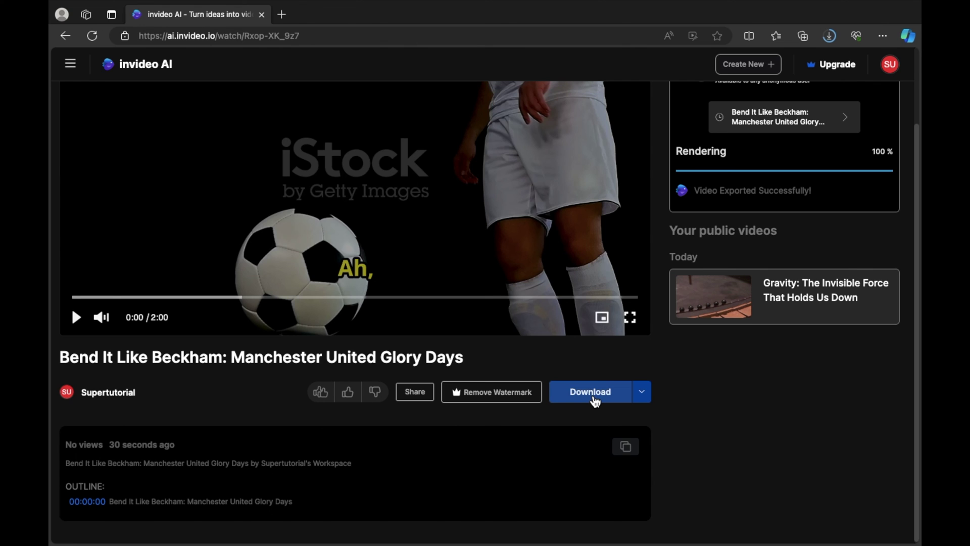
left_click(591, 394)
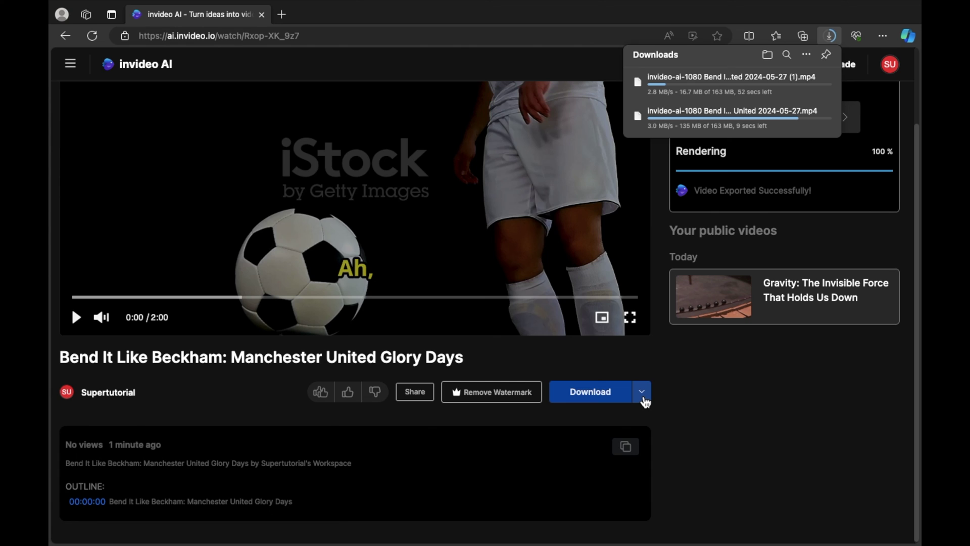
left_click(644, 400)
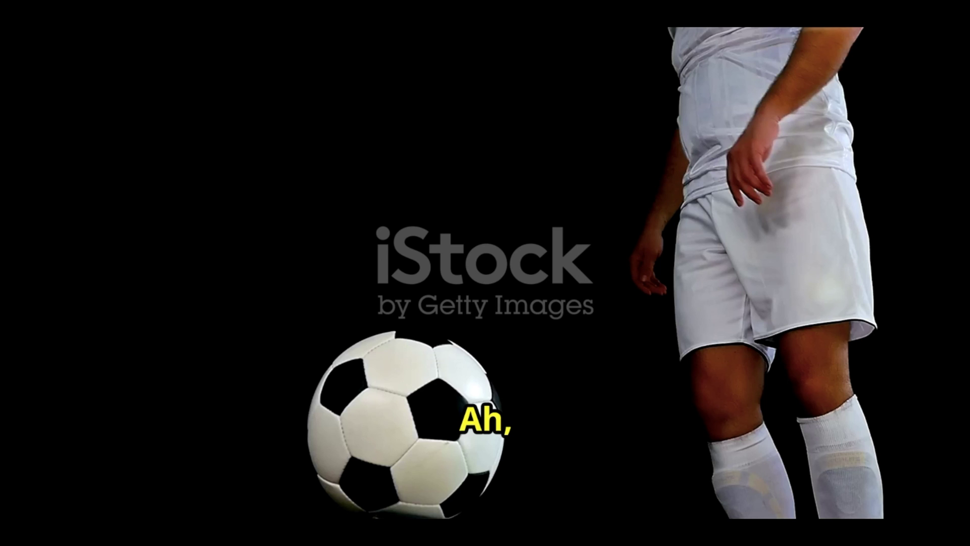
Step: Play the downloaded video in the media player and skip ahead to about 1:29 and 1:41 to check its later scenes
mouse_move(334, 399)
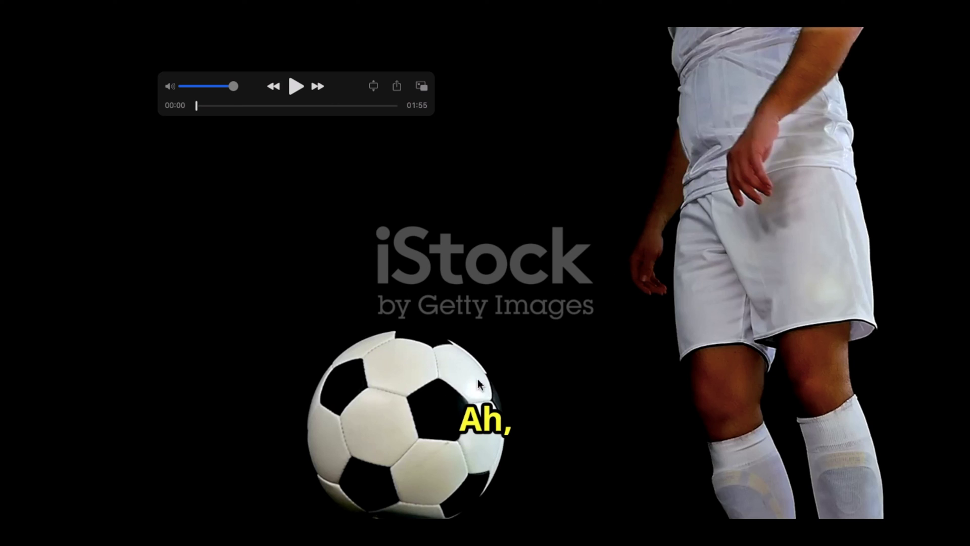
left_click(295, 87)
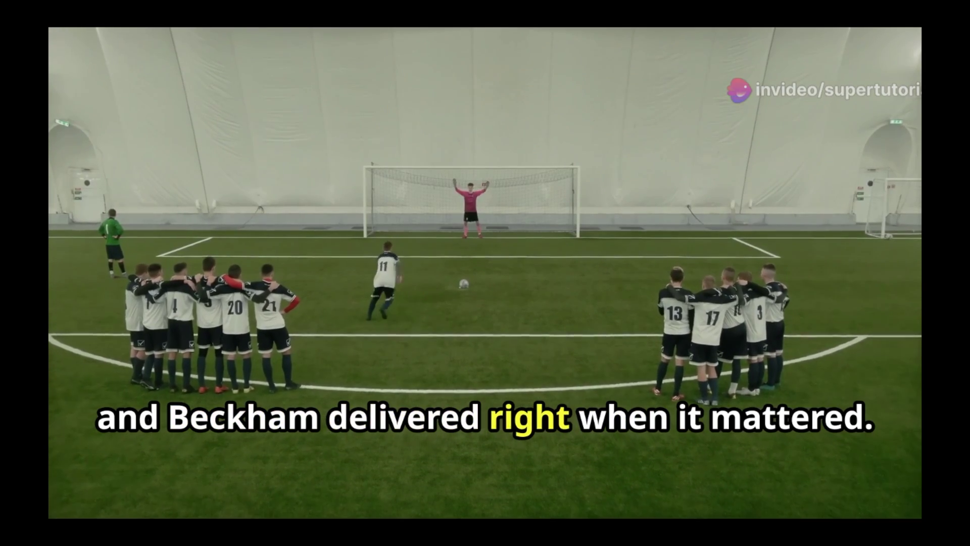
mouse_move(578, 60)
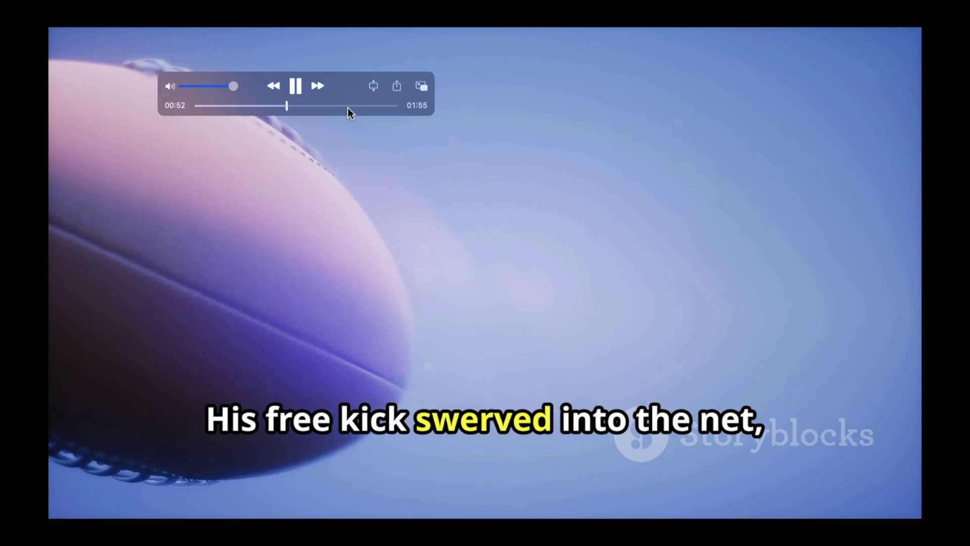
left_click(348, 106)
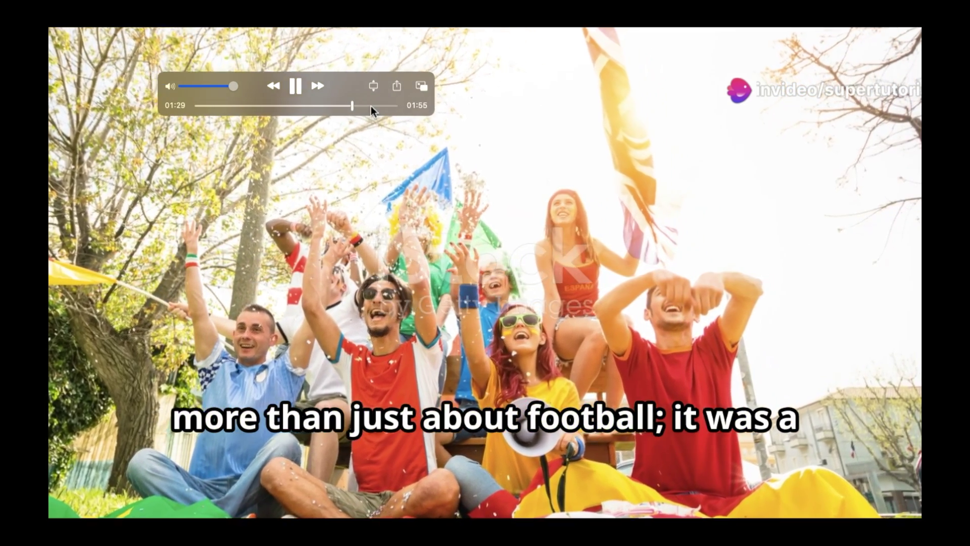
left_click(371, 105)
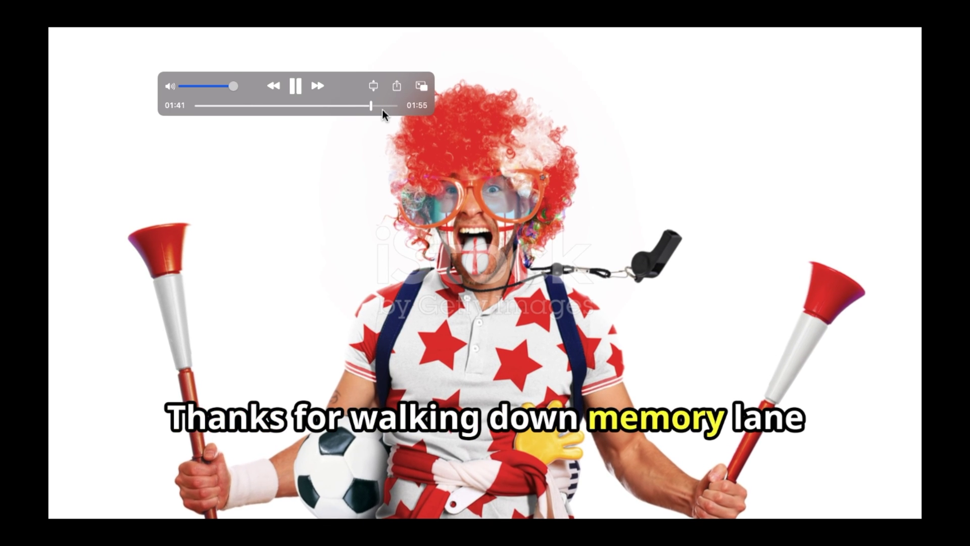